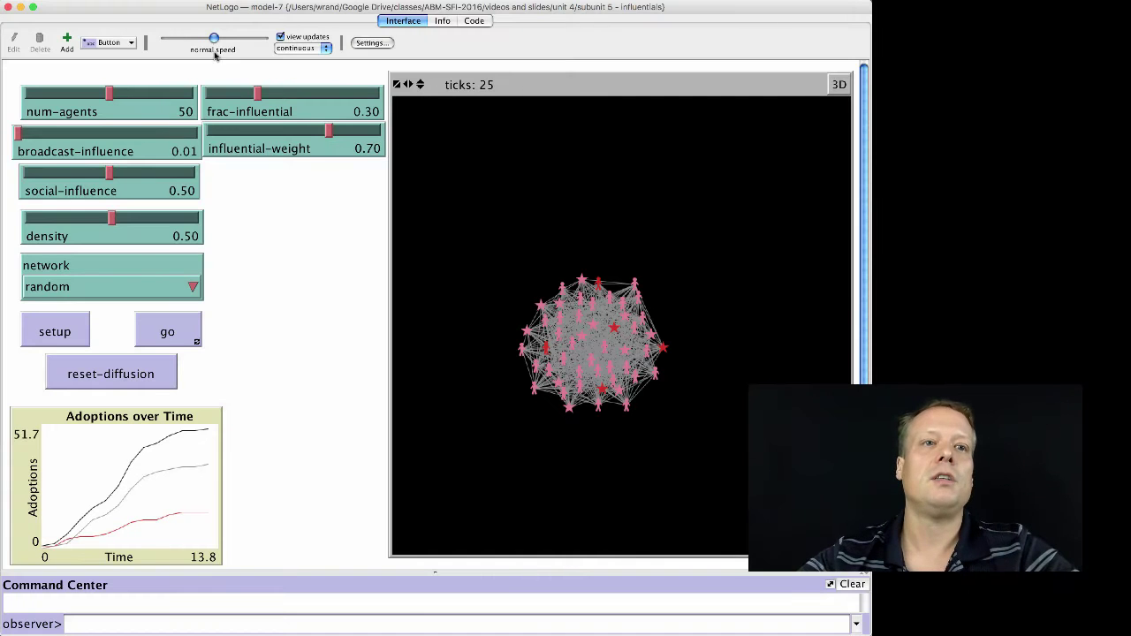
Step: Open BehaviorSpace and create a new experiment named social-influence-experiment
click(166, 1)
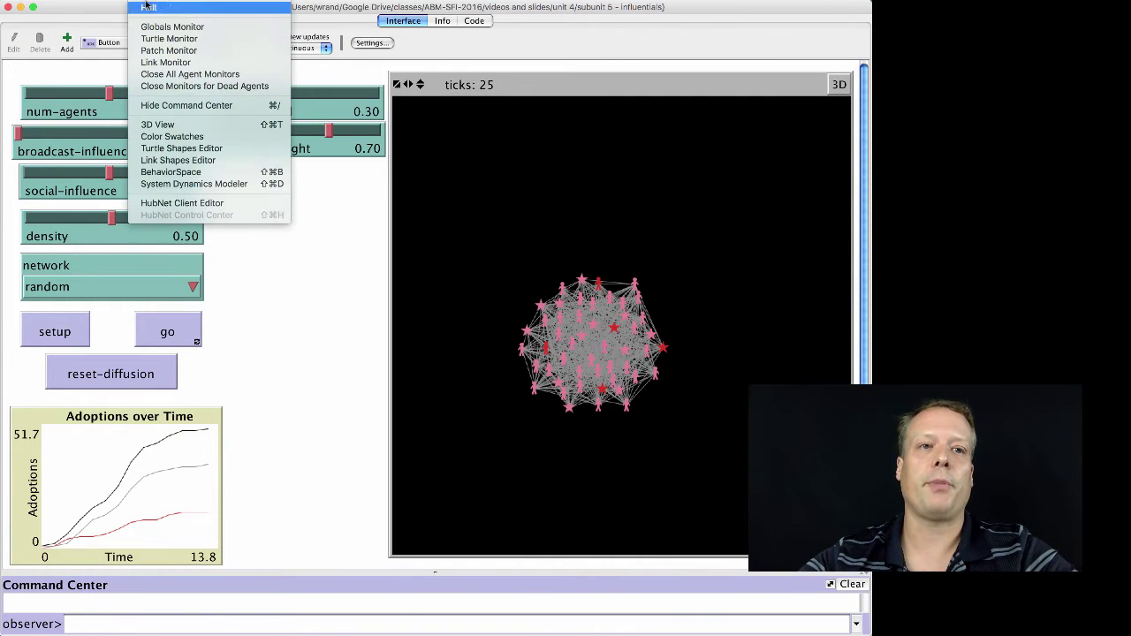
click(182, 172)
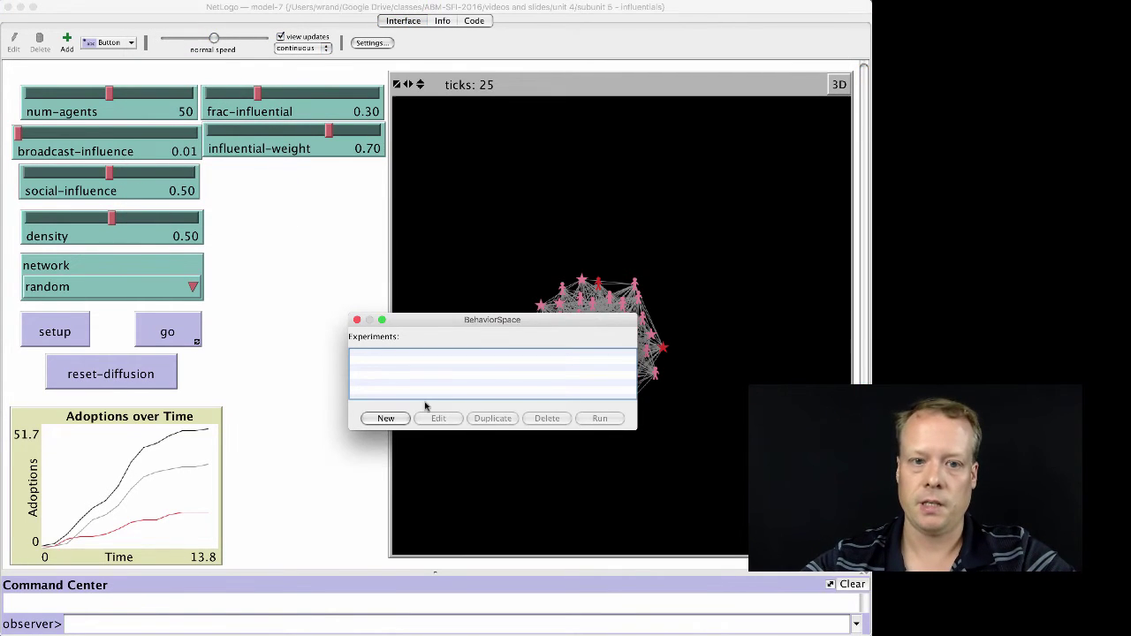
drag(471, 323, 303, 202)
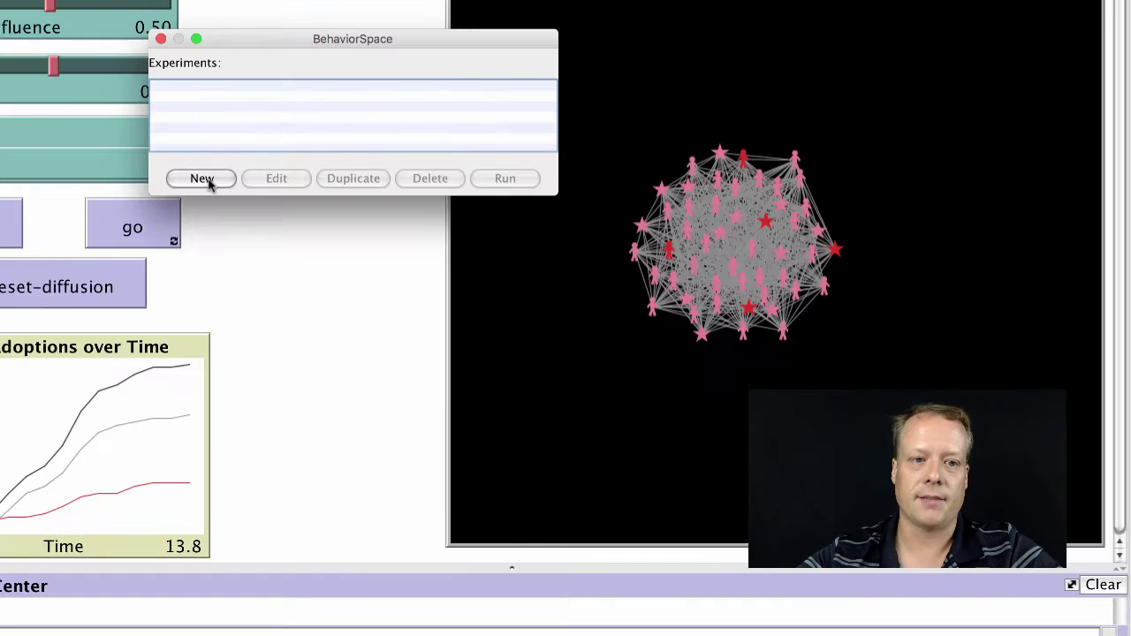
click(216, 297)
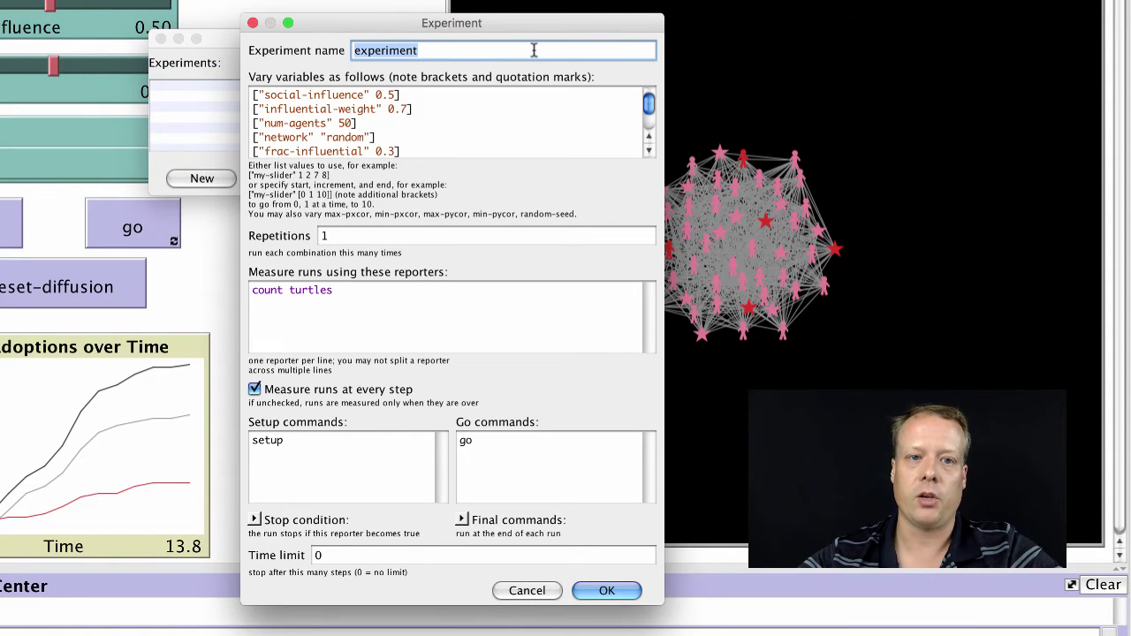
text(s)
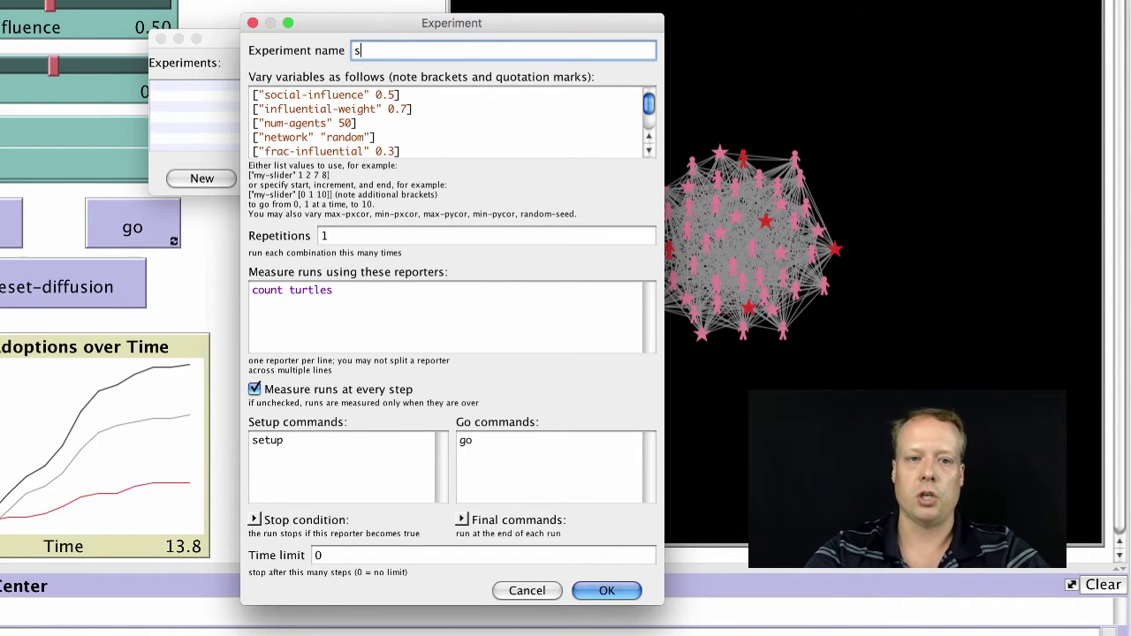
text(ocial-influence)
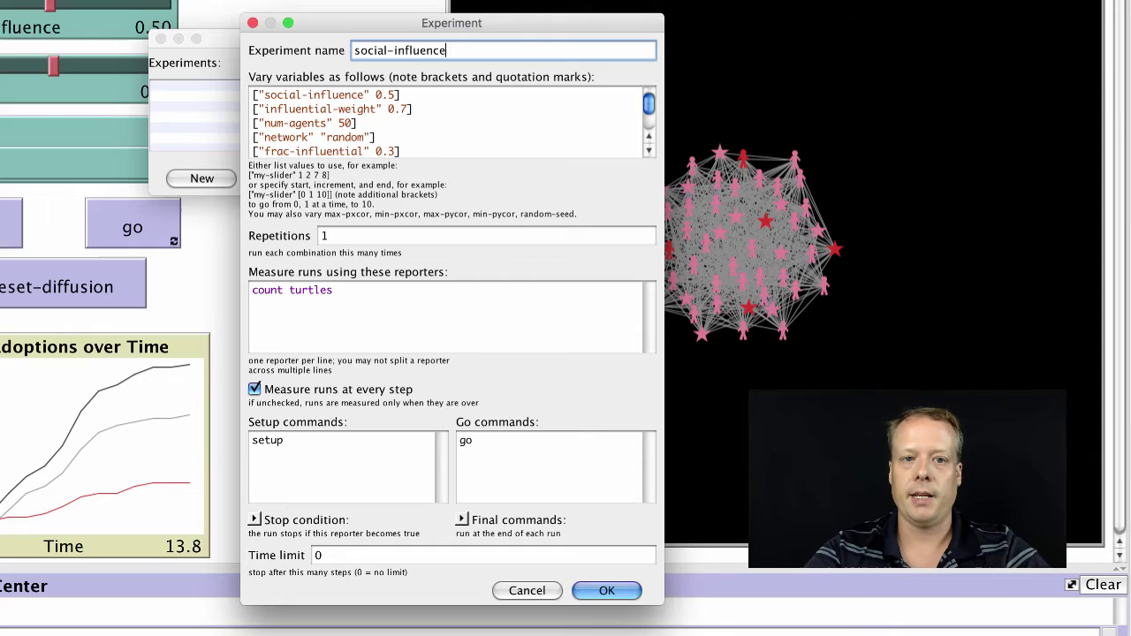
text(-experiment)
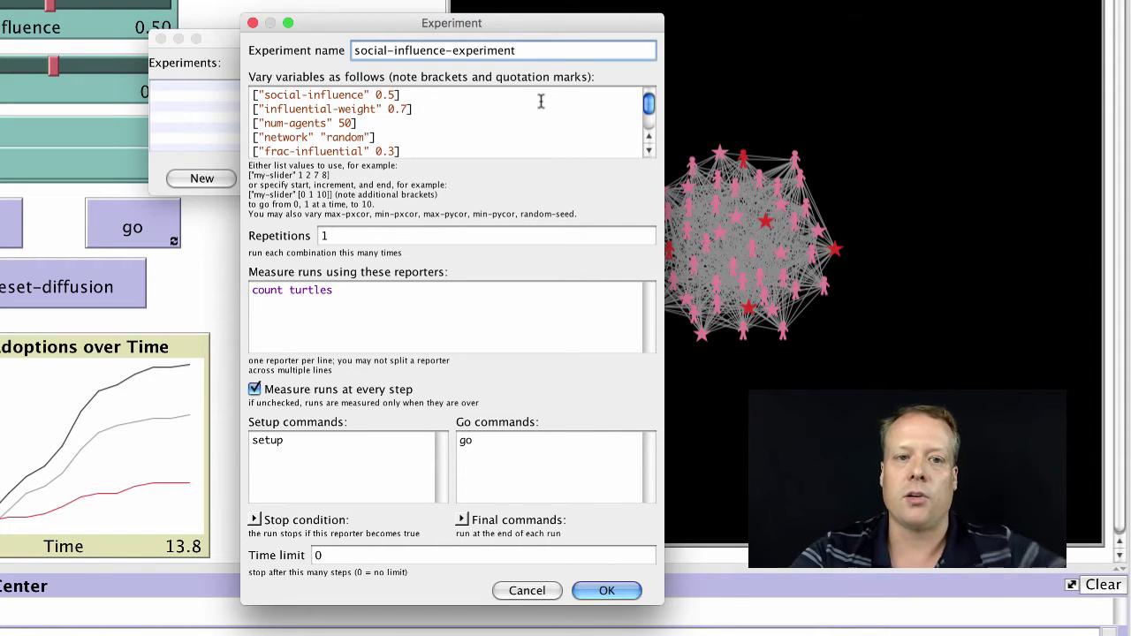
scroll(472, 132, down, 3)
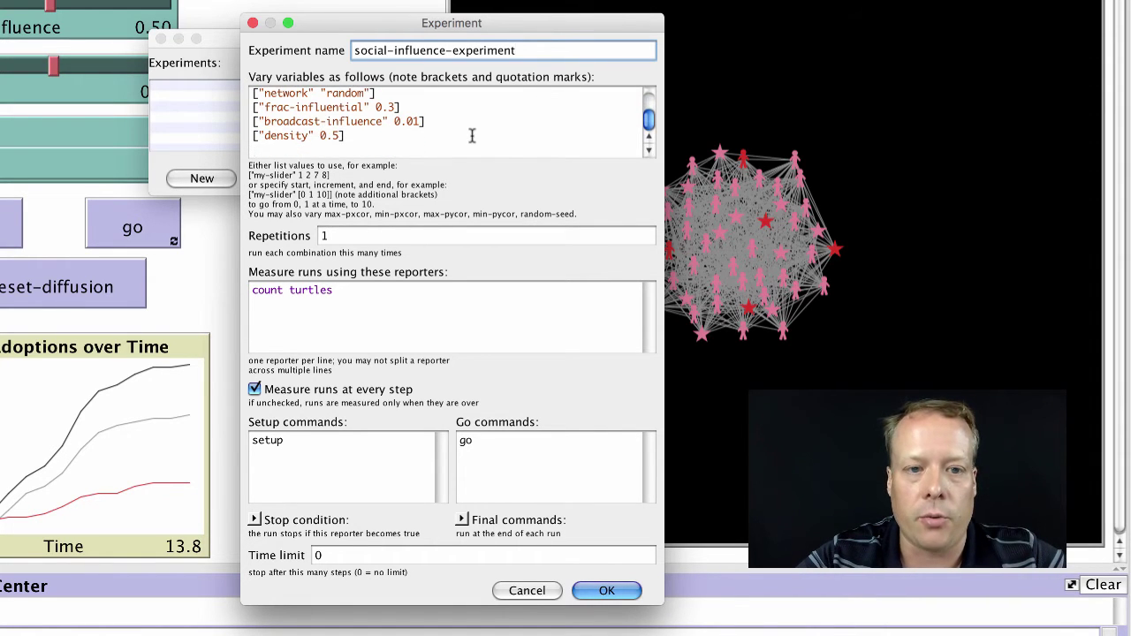
scroll(472, 135, up, 3)
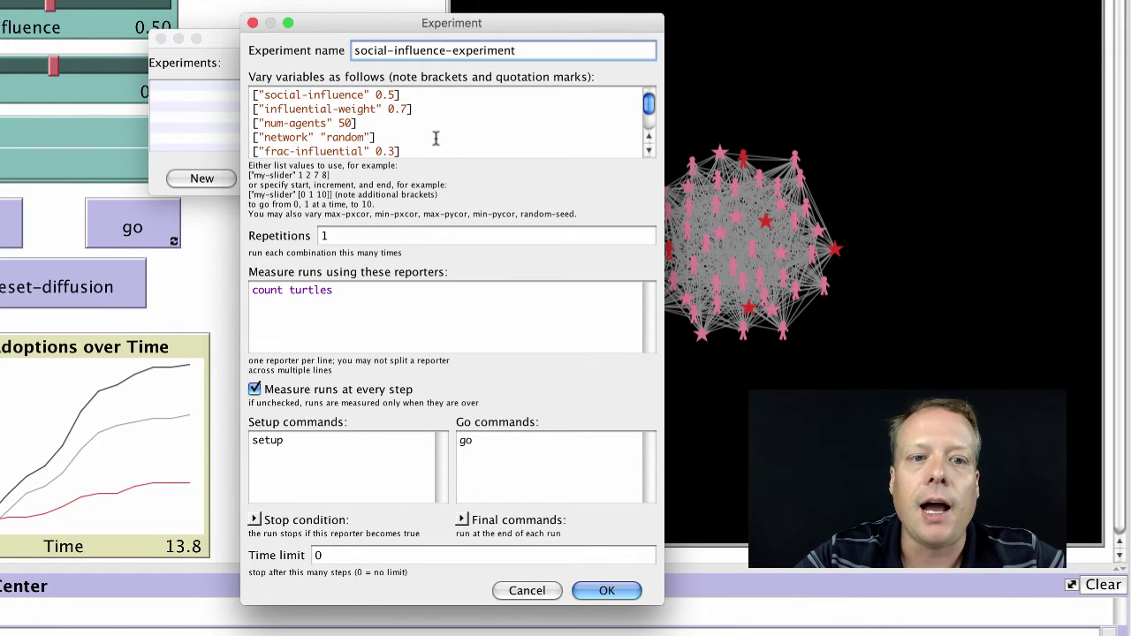
Step: Rewrite the social-influence entry as the range [0.1 0.1 1.0]
click(394, 95)
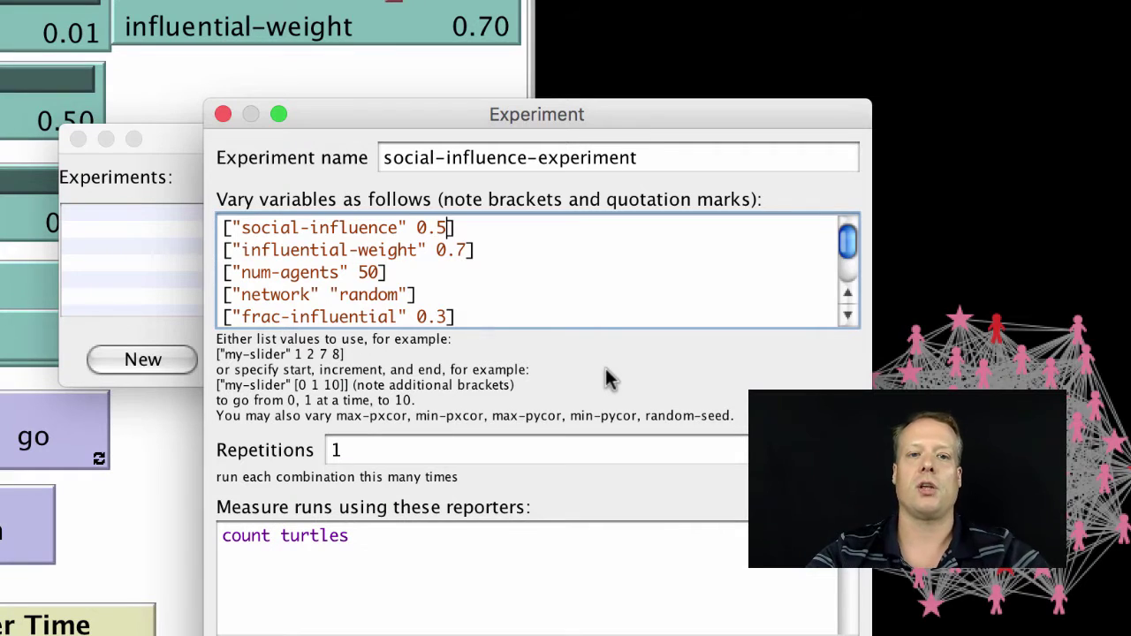
key(BackSpace)
key(BackSpace)
key(BackSpace)
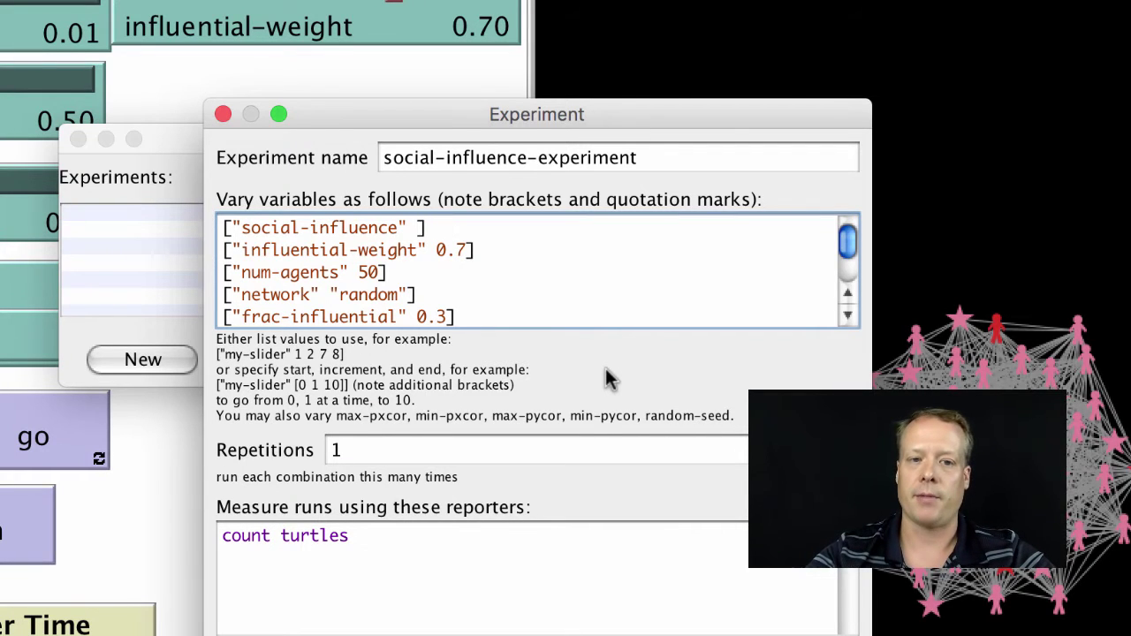
text(0.5)
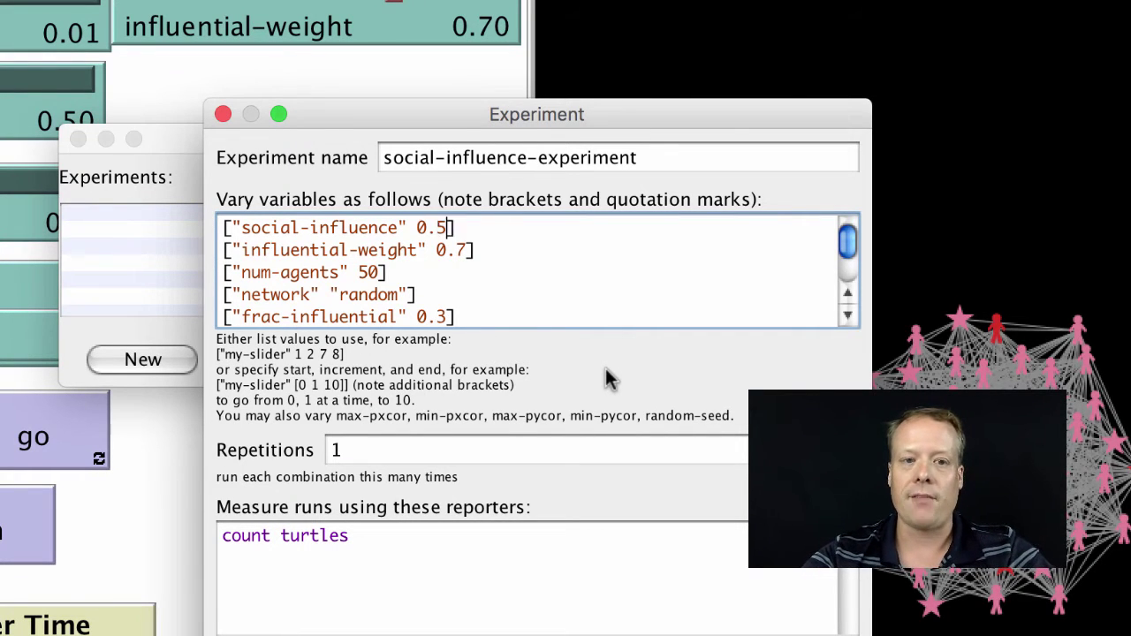
text( 0.3 0.1)
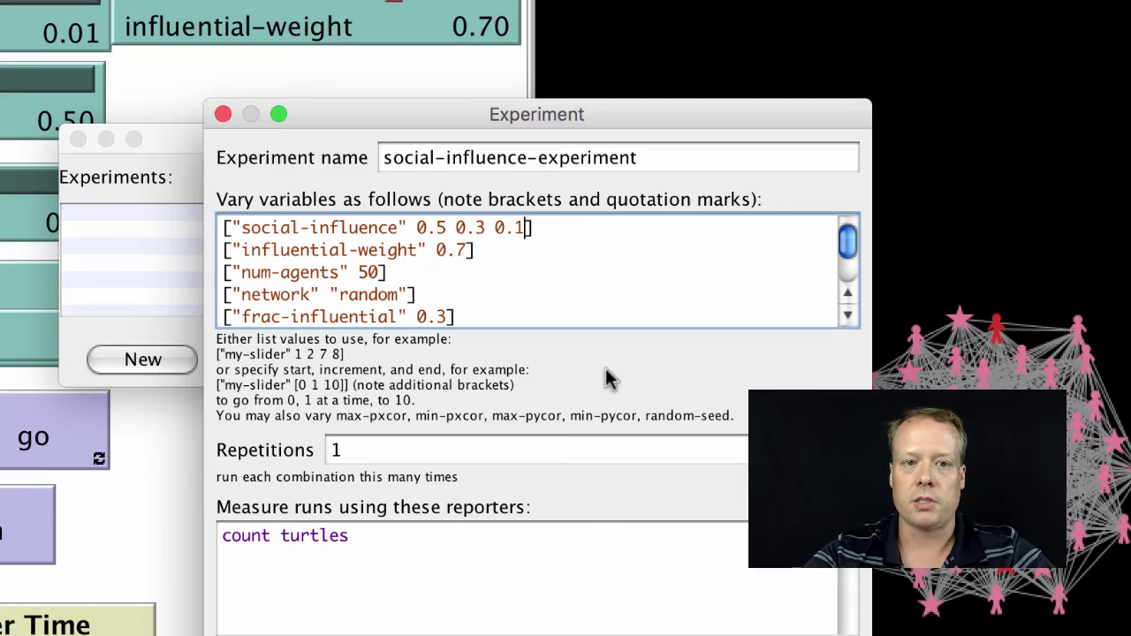
key(BackSpace)
key(BackSpace)
key(BackSpace)
key(BackSpace)
key(BackSpace)
key(BackSpace)
key(BackSpace)
key(BackSpace)
key(BackSpace)
key(BackSpace)
key(BackSpace)
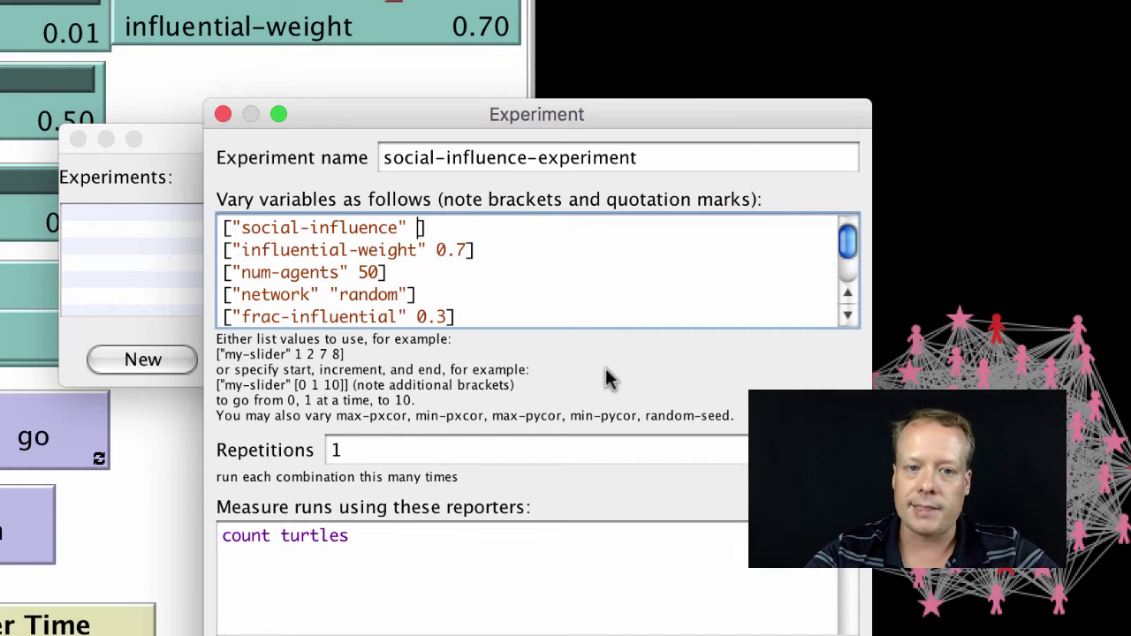
text([])
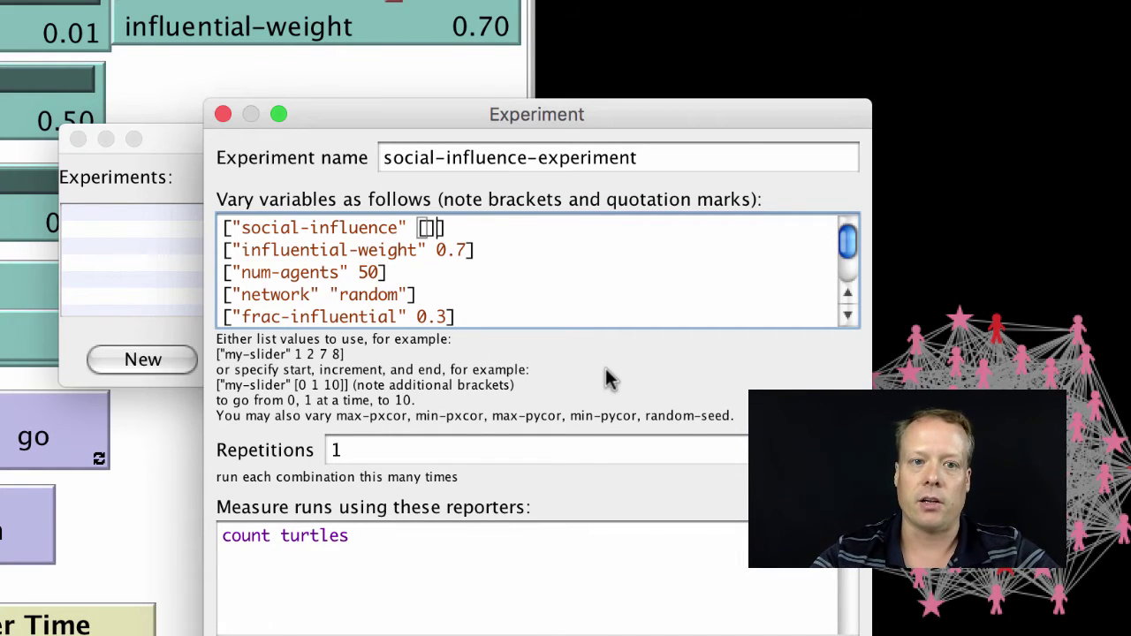
key(Left)
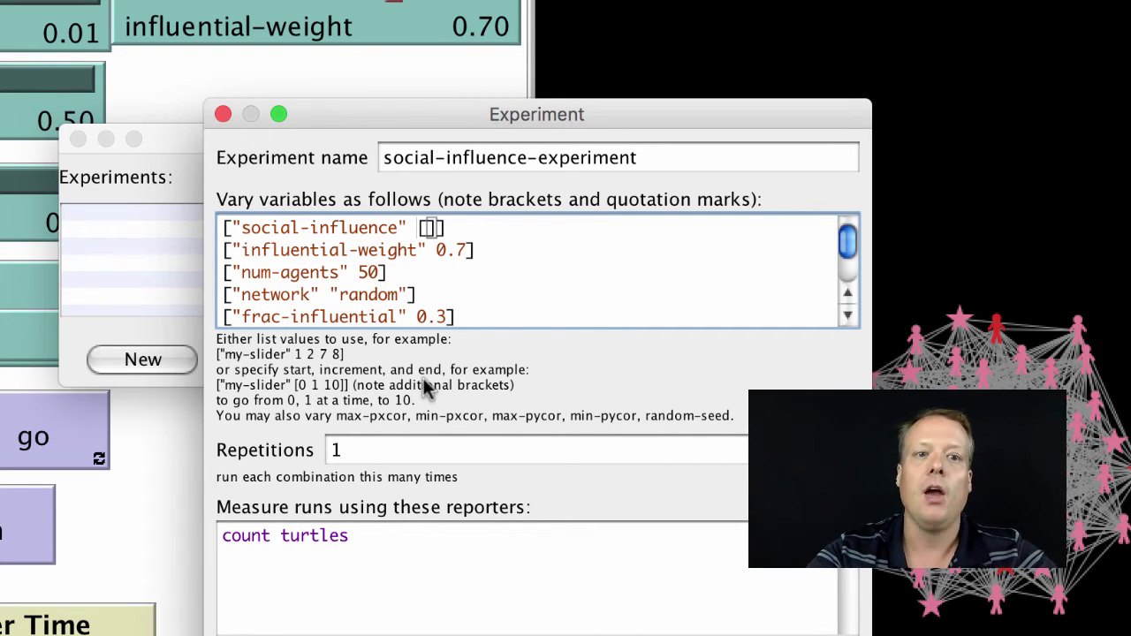
text(0.1 )
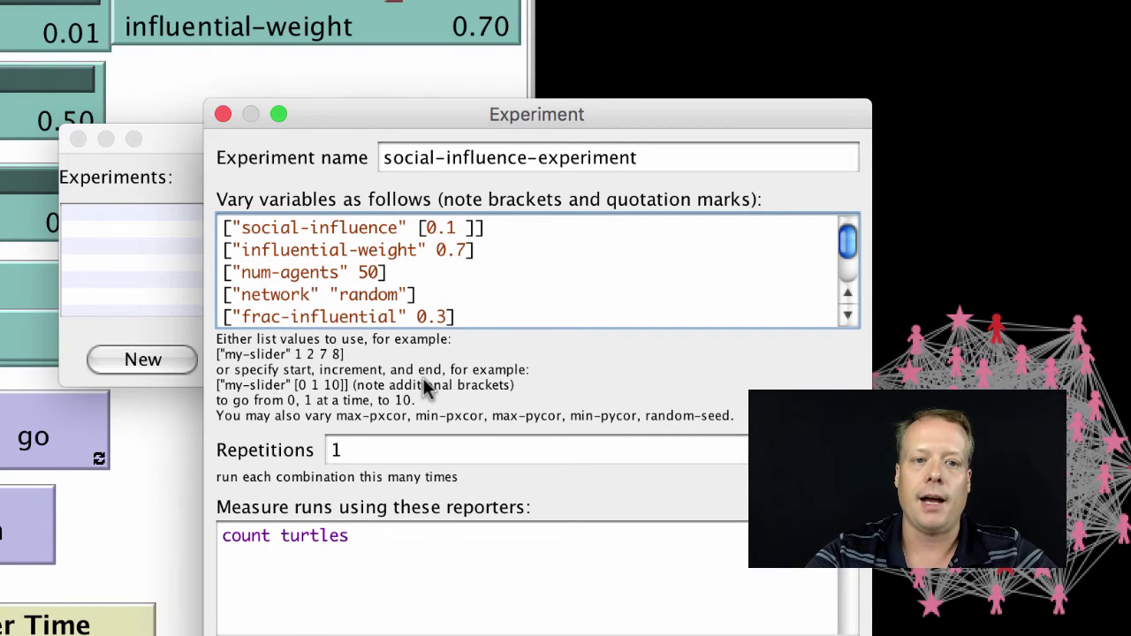
text(0.1 )
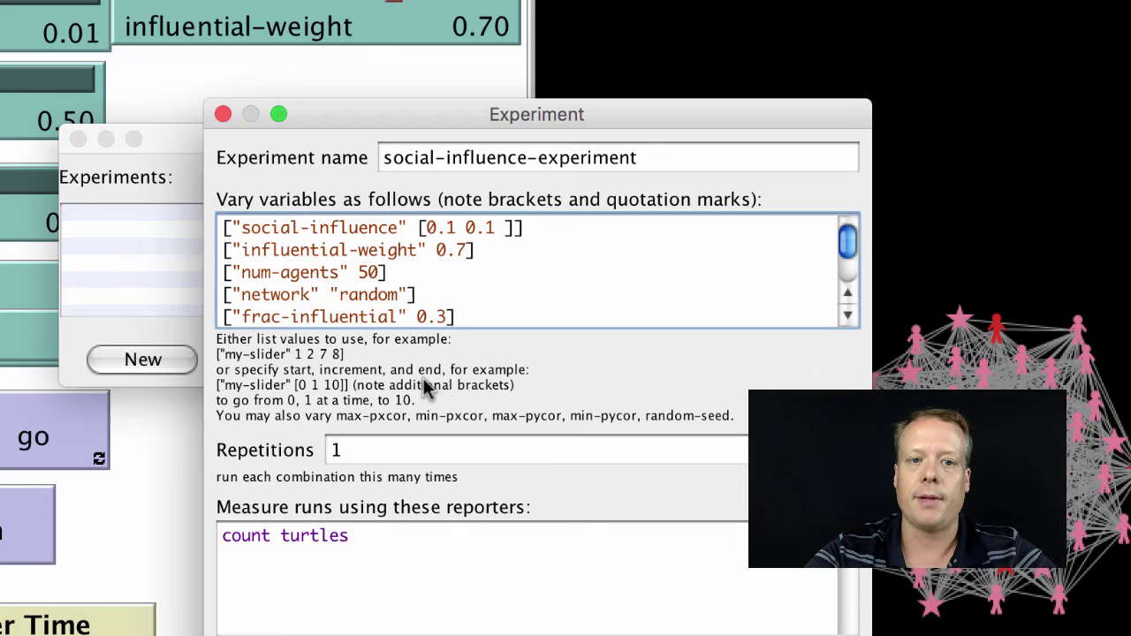
text(1.0)
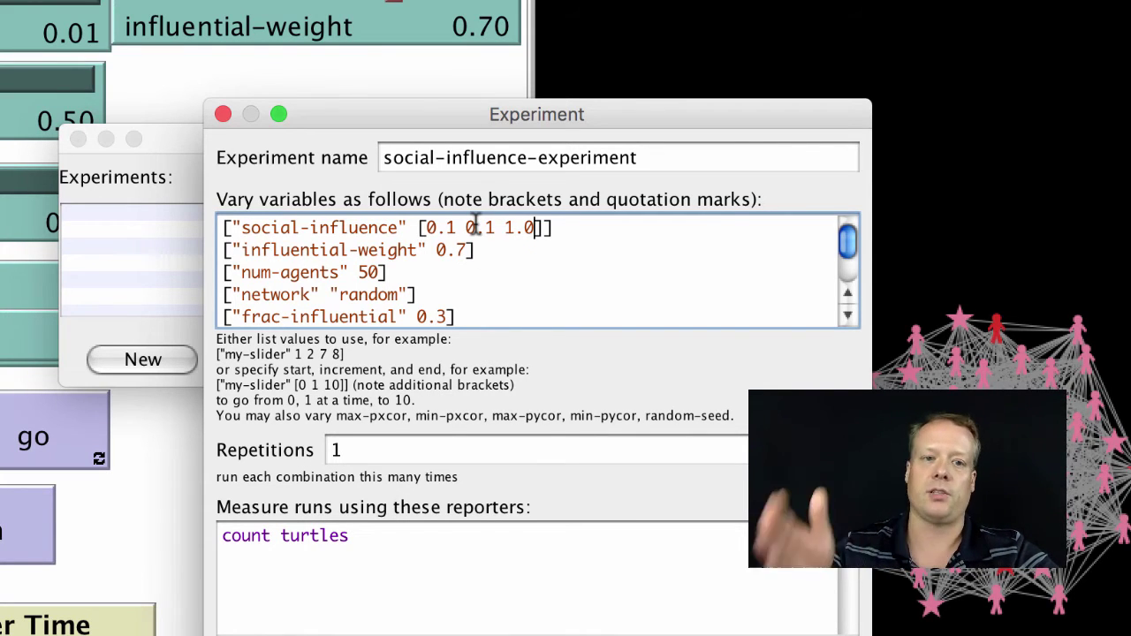
Step: Change the num-agents value from 50 to 100
key(Down)
key(Down)
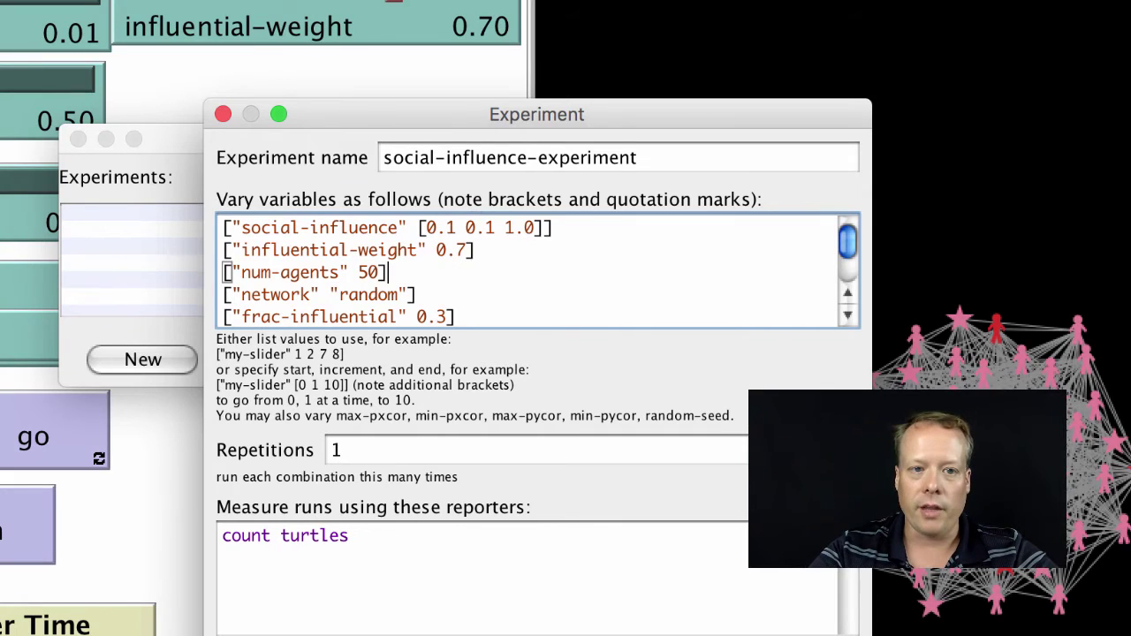
key(Left)
key(Left)
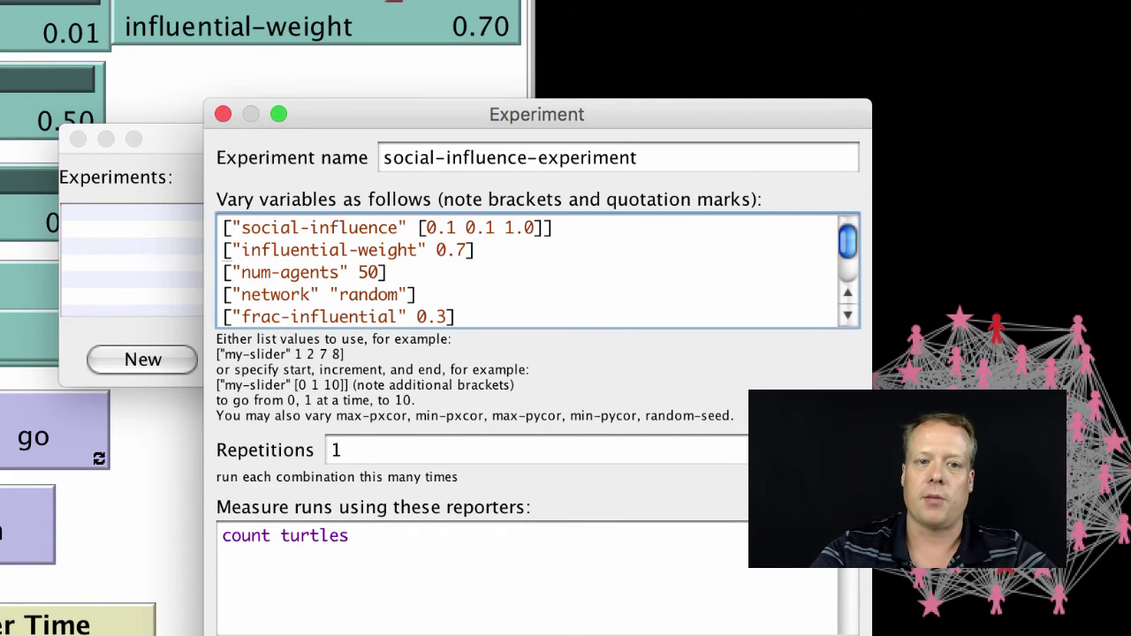
key(BackSpace)
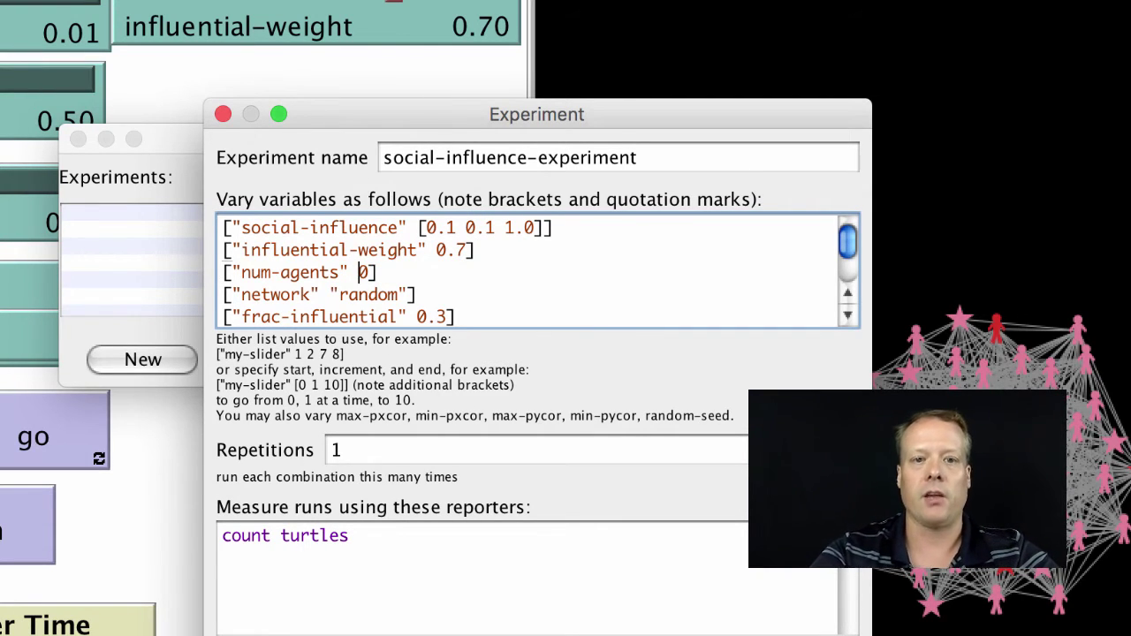
text(100)
key(BackSpace)
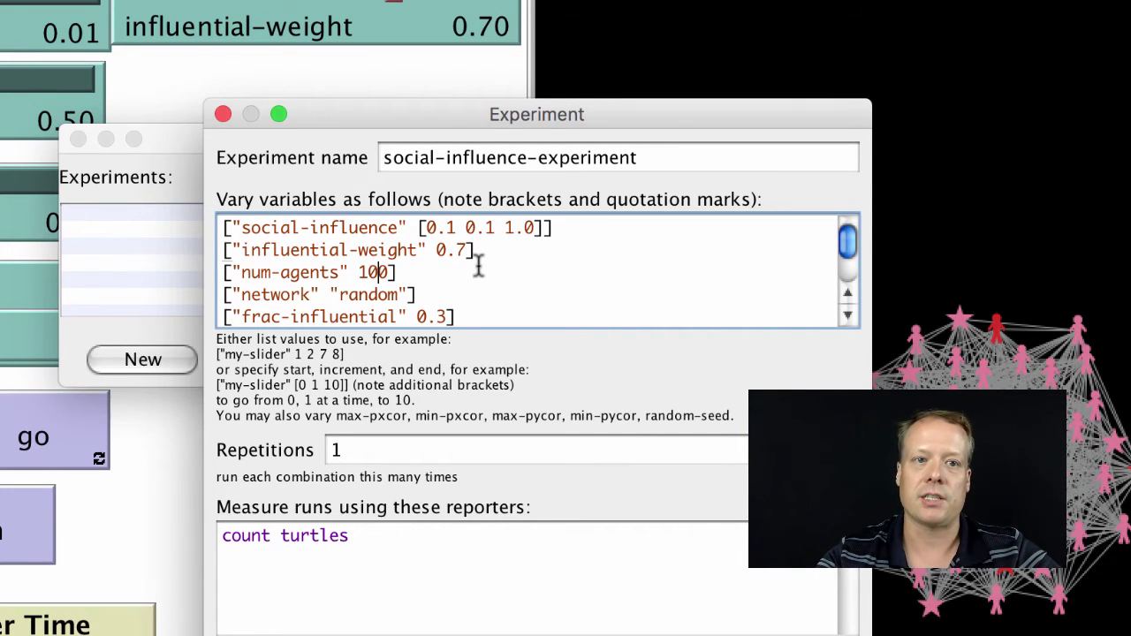
Step: Change the density value from 0.5 to 0.3
key(Down)
key(Down)
key(Down)
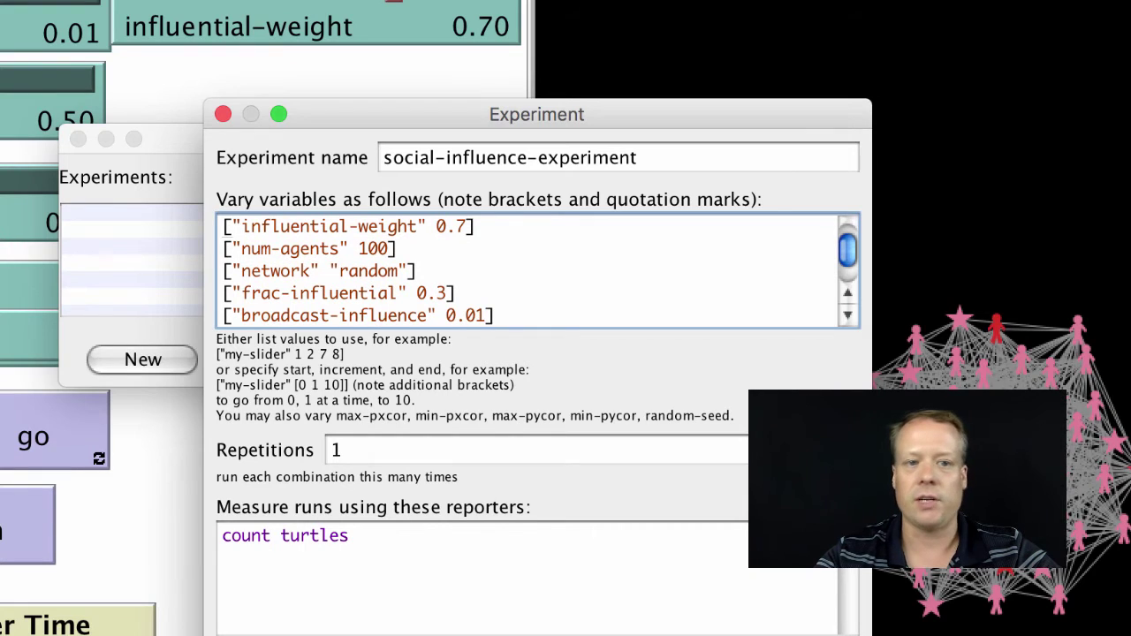
key(Down)
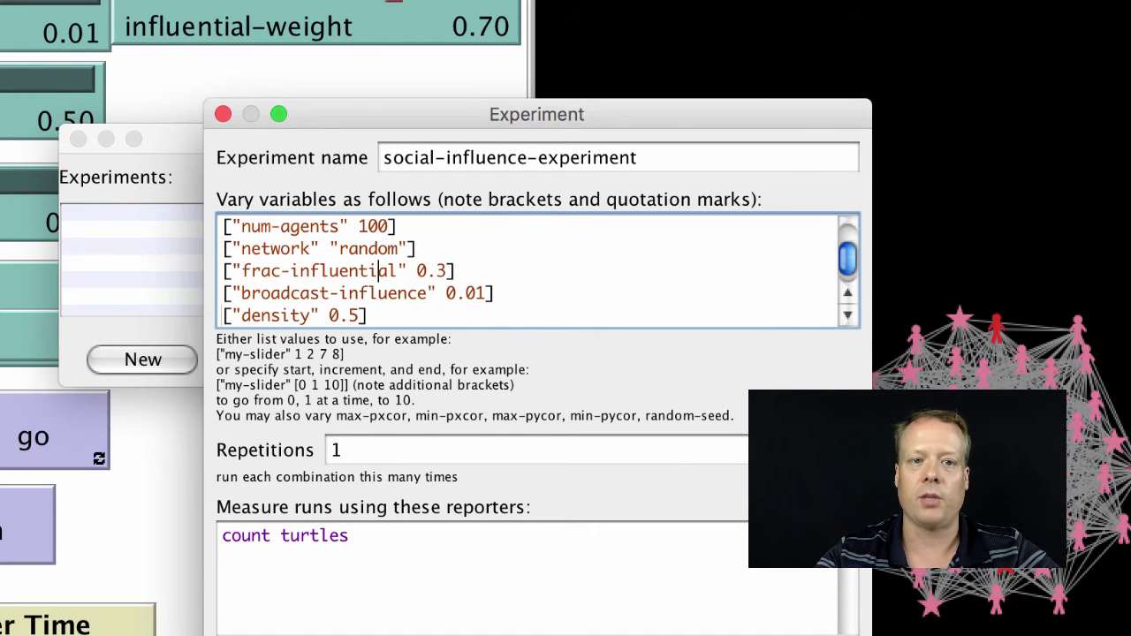
key(Return)
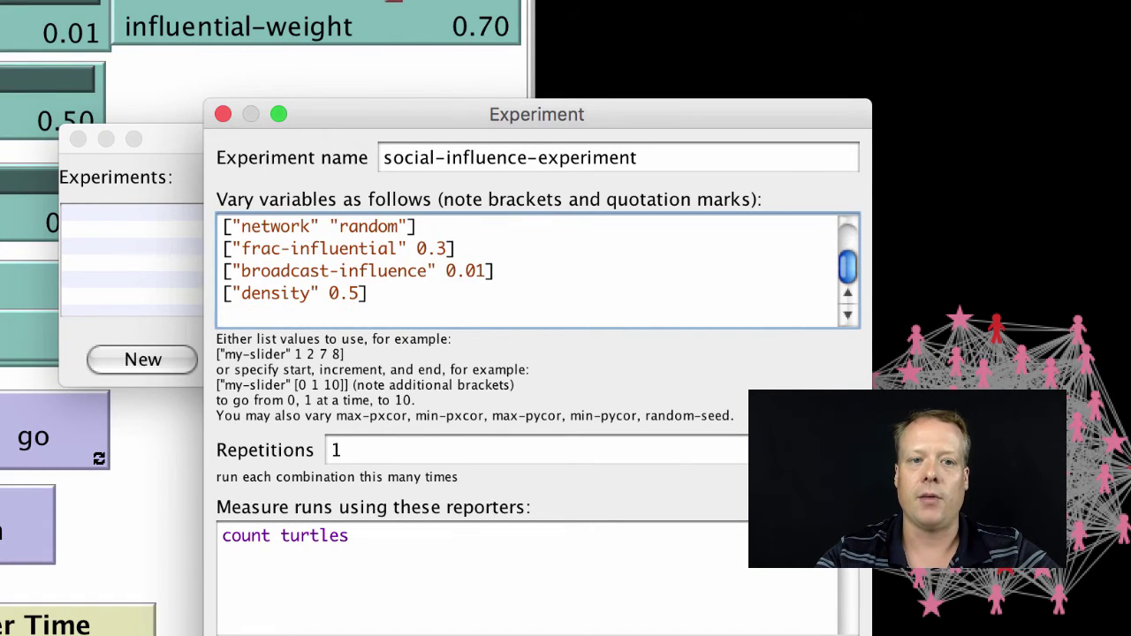
key(Left)
key(Left)
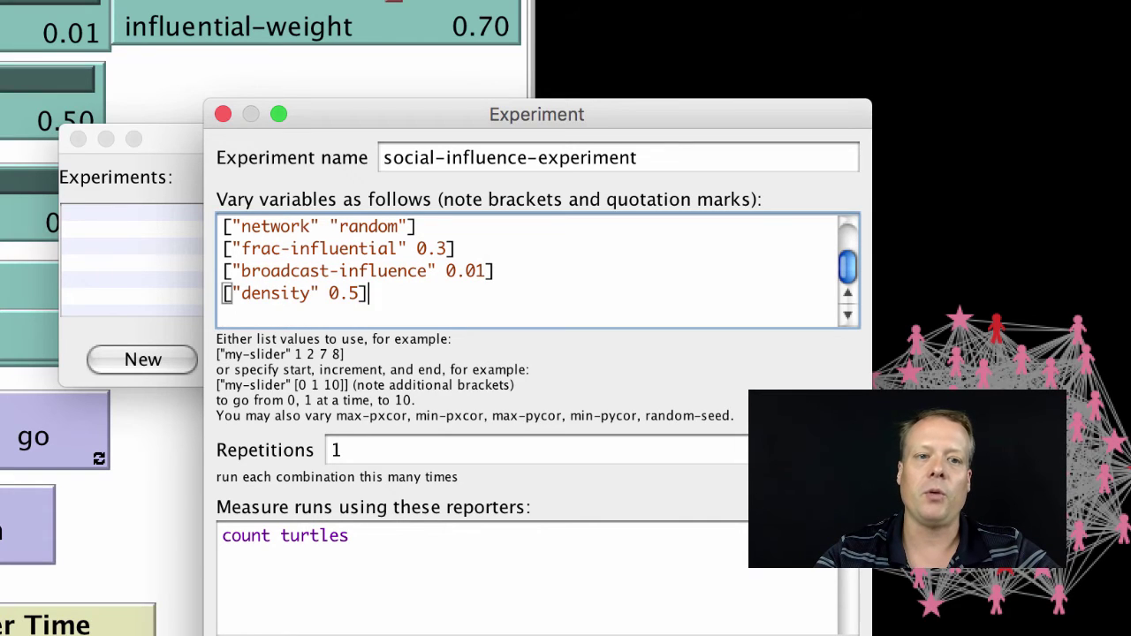
key(BackSpace)
text(3)
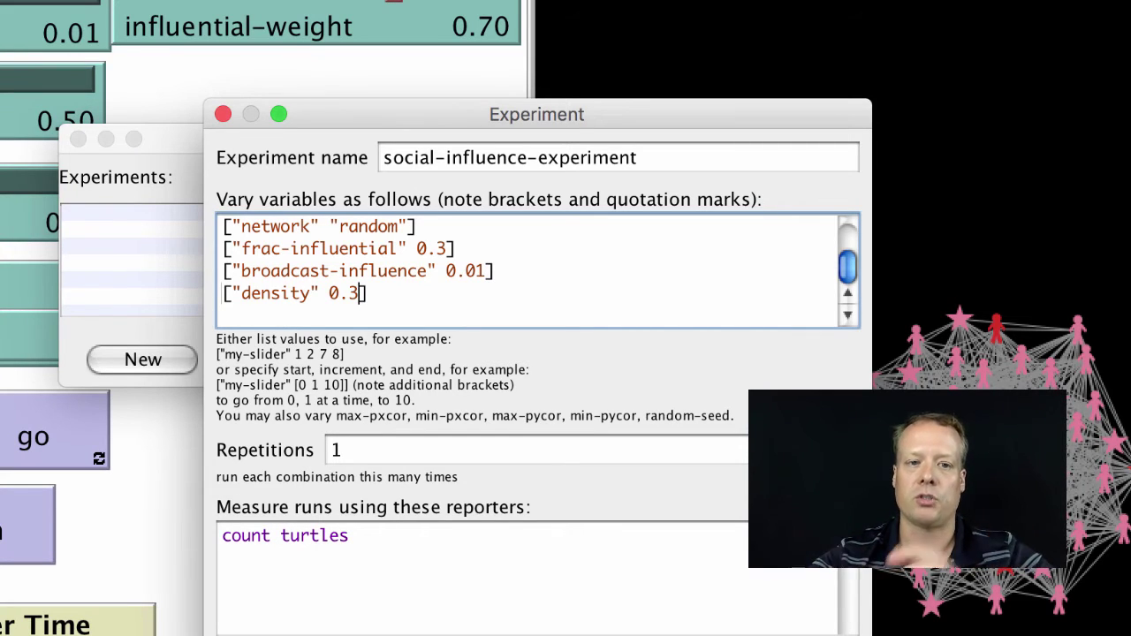
click(439, 460)
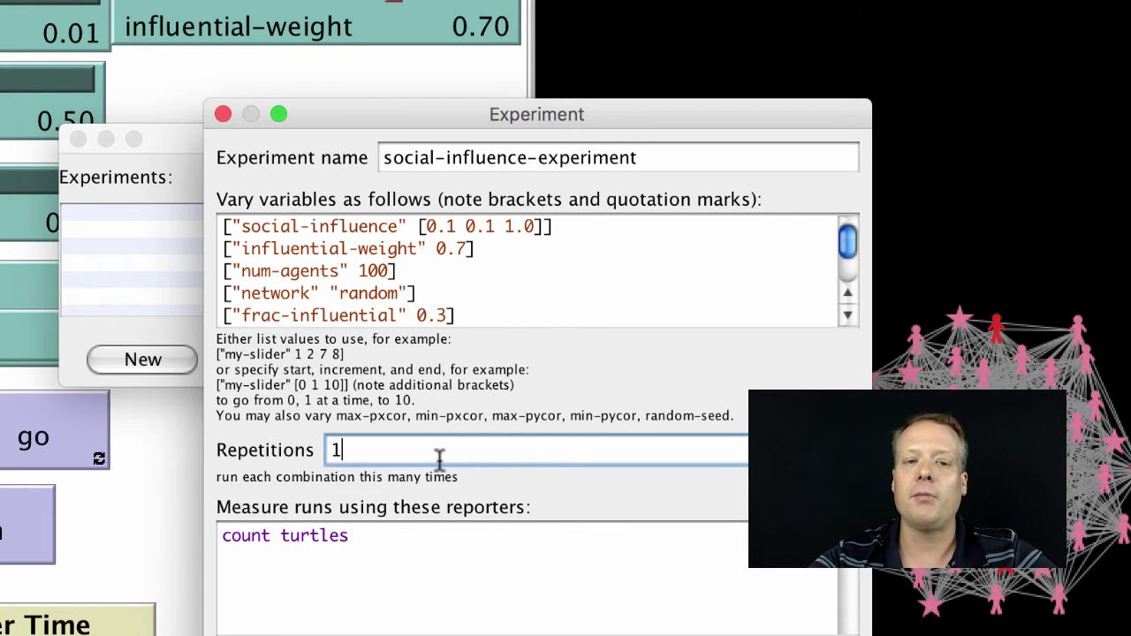
Step: Set the experiment's repetitions to 10
text(0)
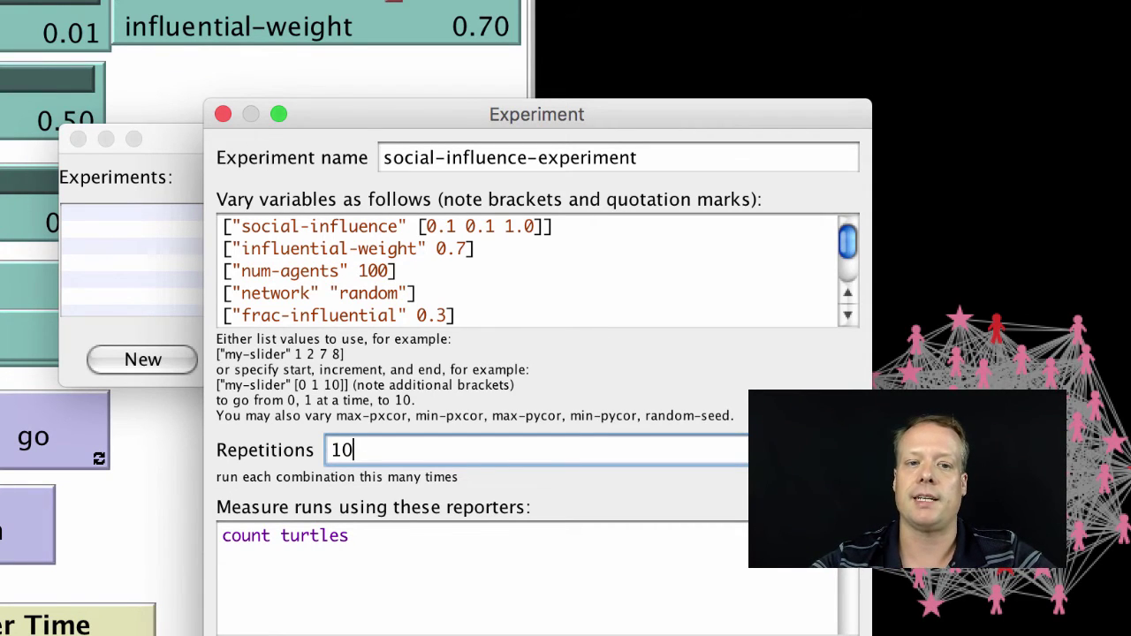
click(396, 535)
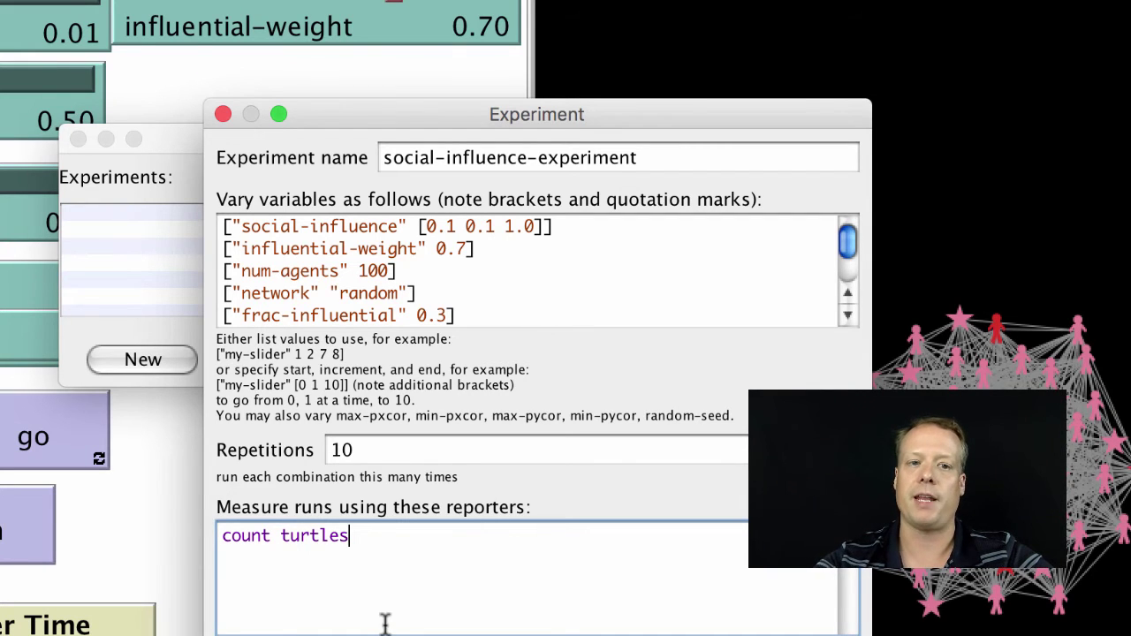
Step: Change the first reporter to count turtles with [adopted?]
key(BackSpace)
key(BackSpace)
key(BackSpace)
key(BackSpace)
key(BackSpace)
key(BackSpace)
key(BackSpace)
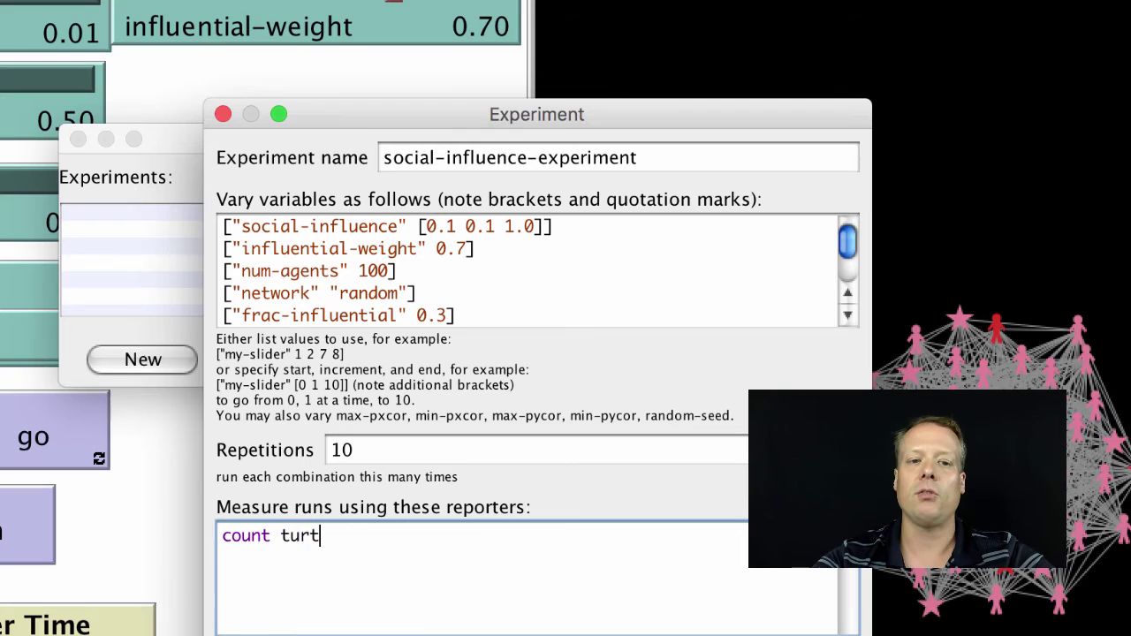
text(turtle)
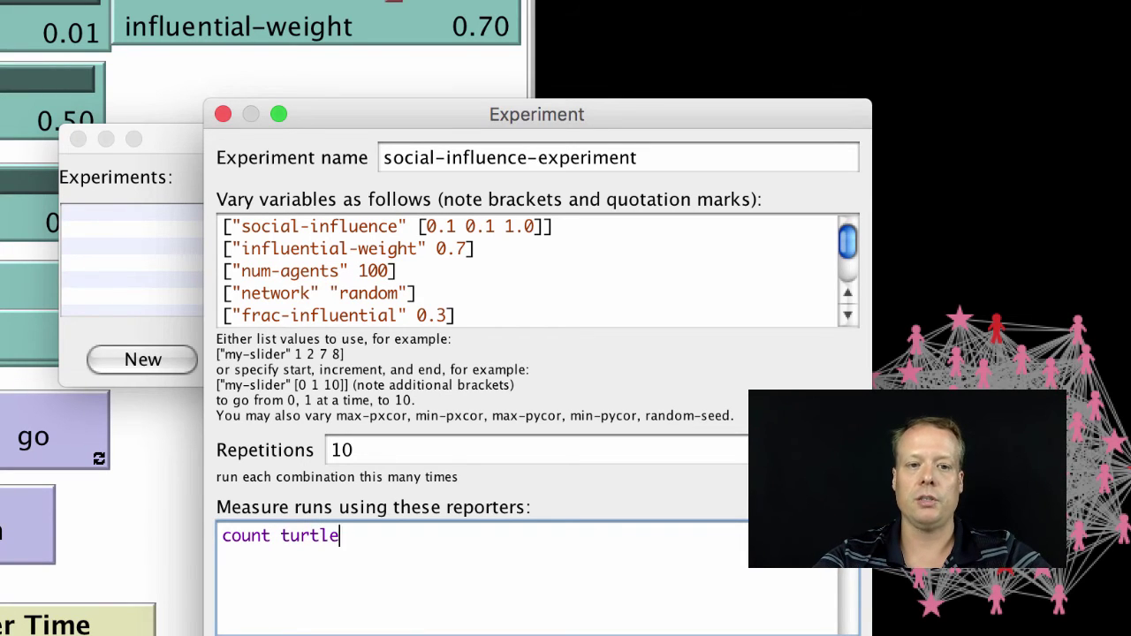
text(s with [adopted?)
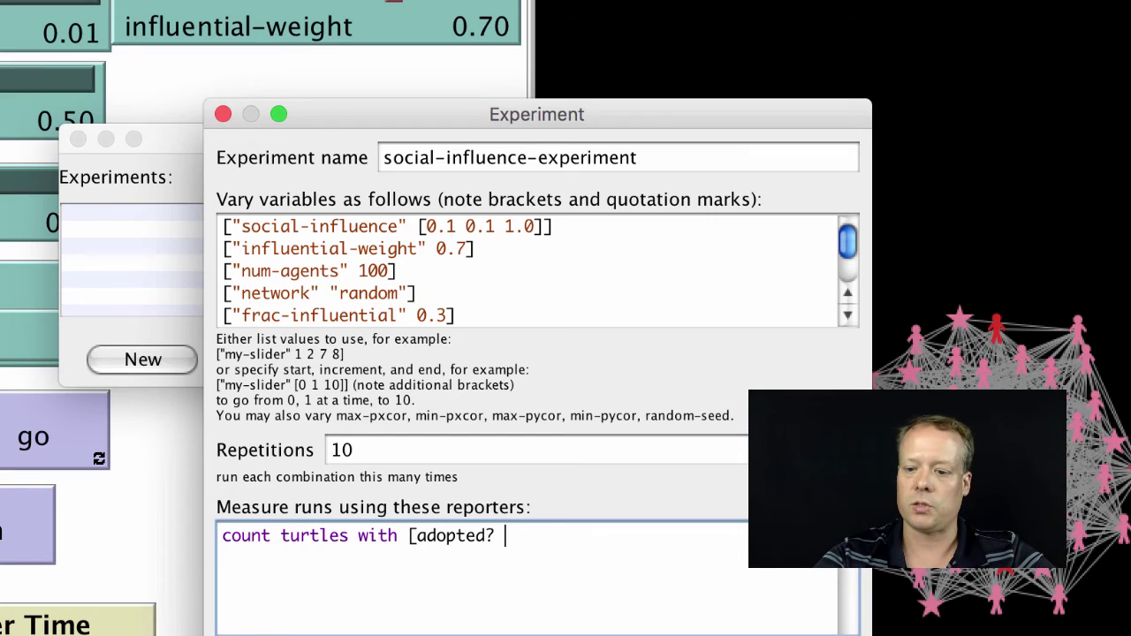
key(BackSpace)
text(])
key(Return)
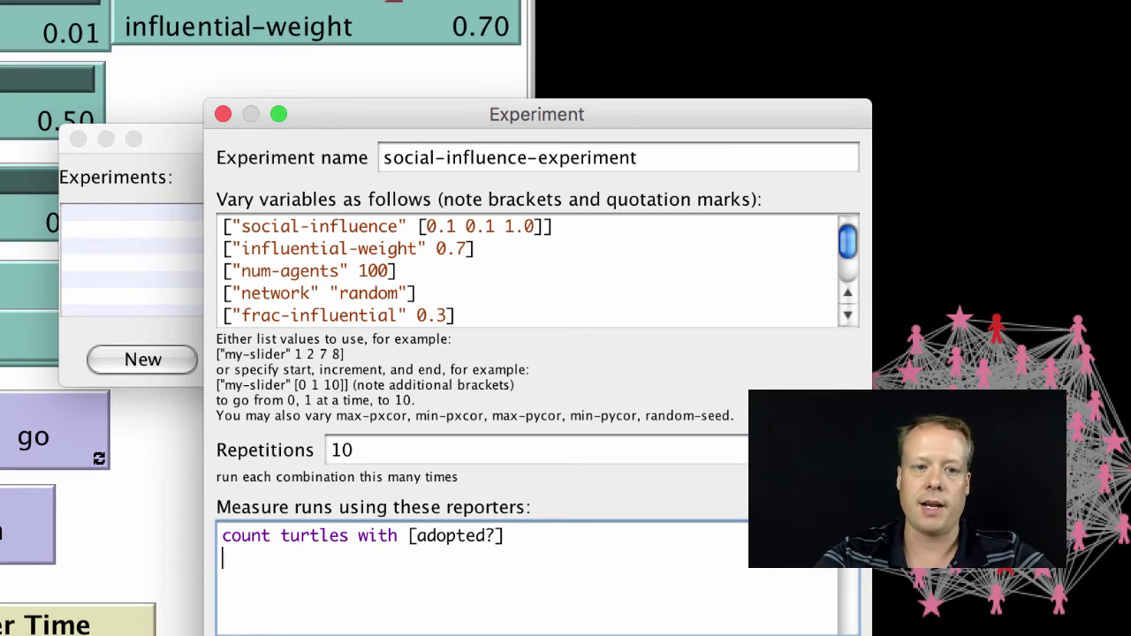
Step: Add a second reporter: count regulars with [ adopted? ]
text(coutn)
key(BackSpace)
key(BackSpace)
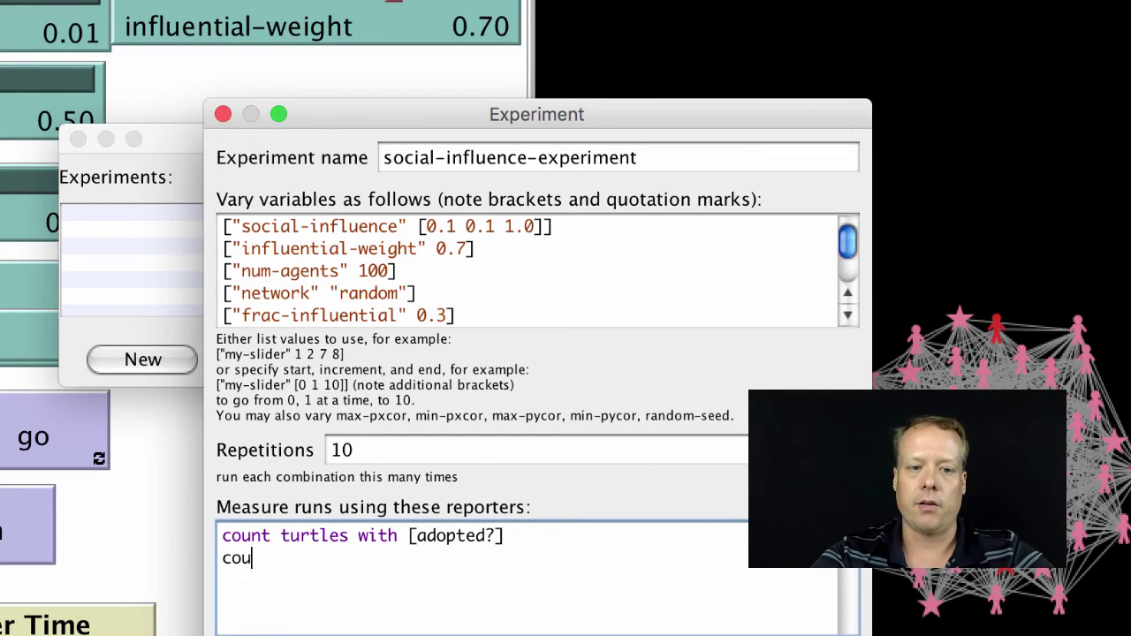
text(nt regulare)
key(BackSpace)
text(s with [ adopted?)
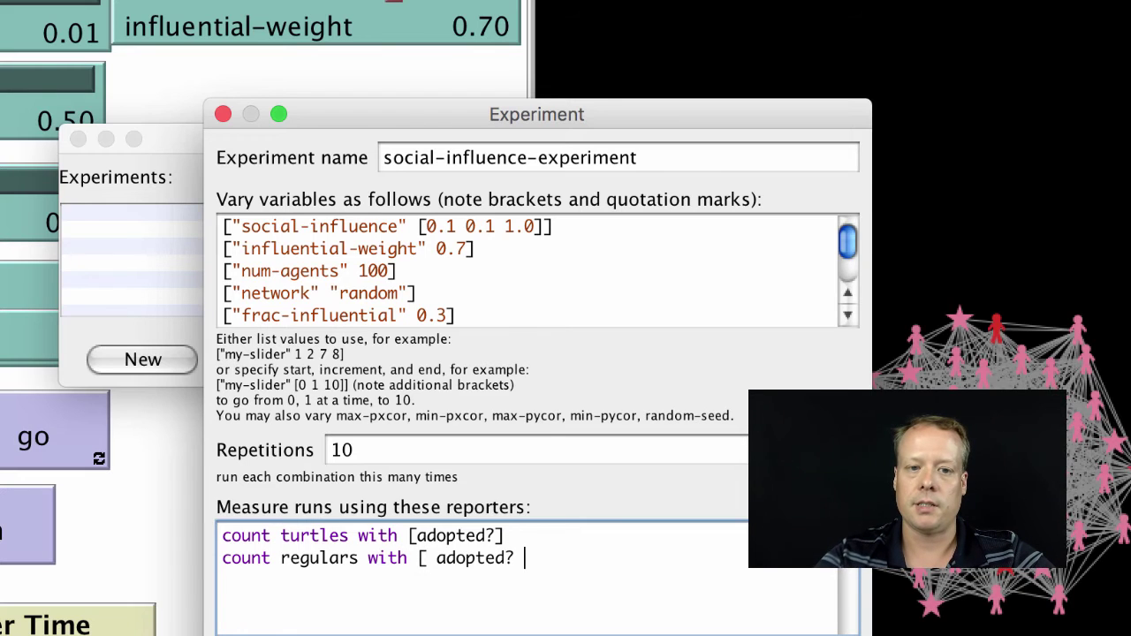
text( ])
Step: Add spaces inside the first reporter's brackets
key(Up)
key(Left)
key(Left)
key(Right)
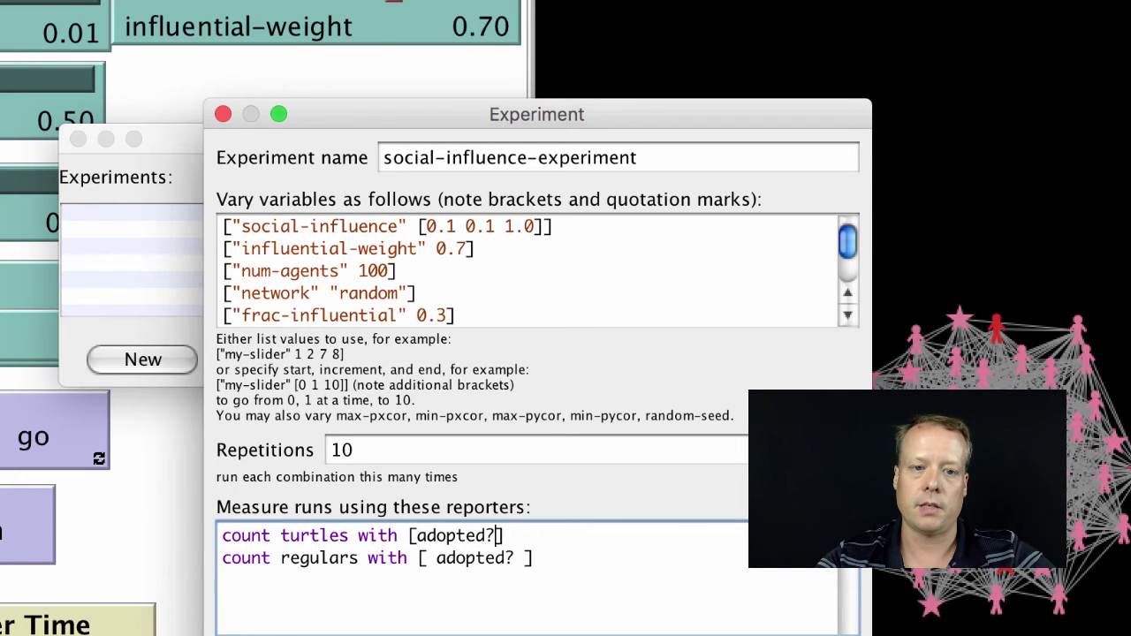
key(Left)
key(Left)
key(Left)
key(Left)
key(Down)
Step: Add a third reporter: count influentials with [ adopted? ]
key(End)
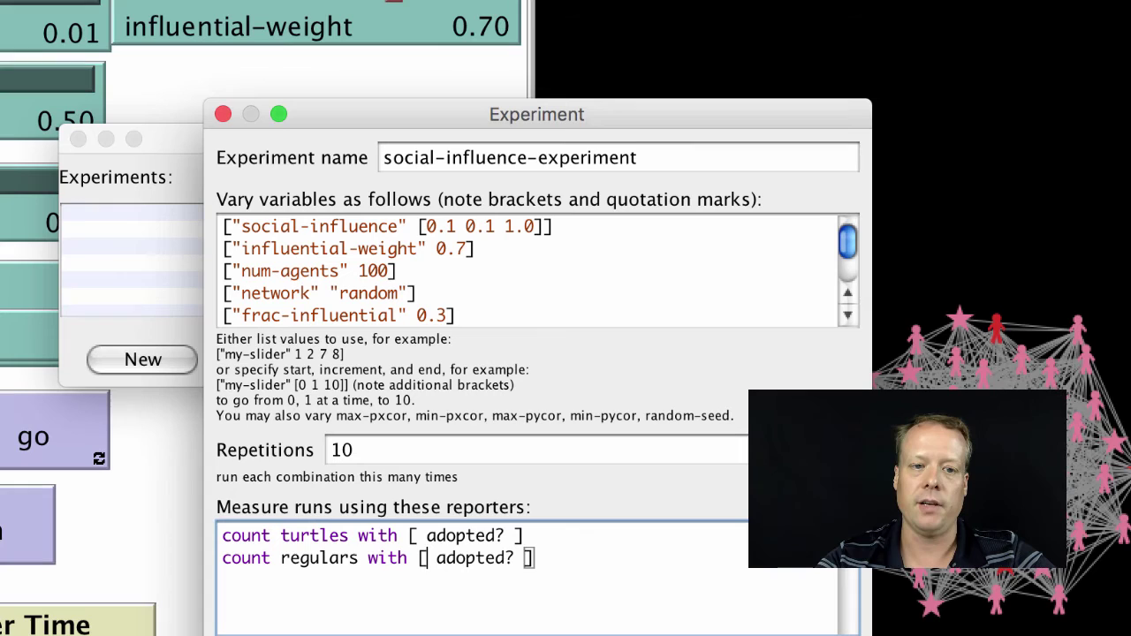
key(Return)
text(cont)
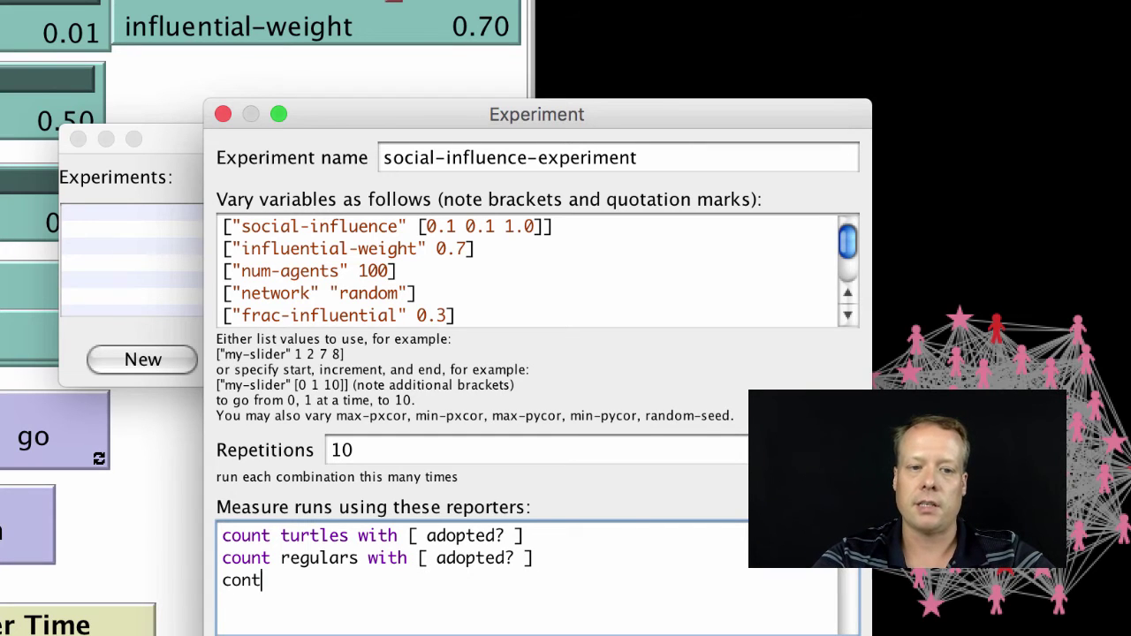
key(BackSpace)
key(BackSpace)
text(unt influent)
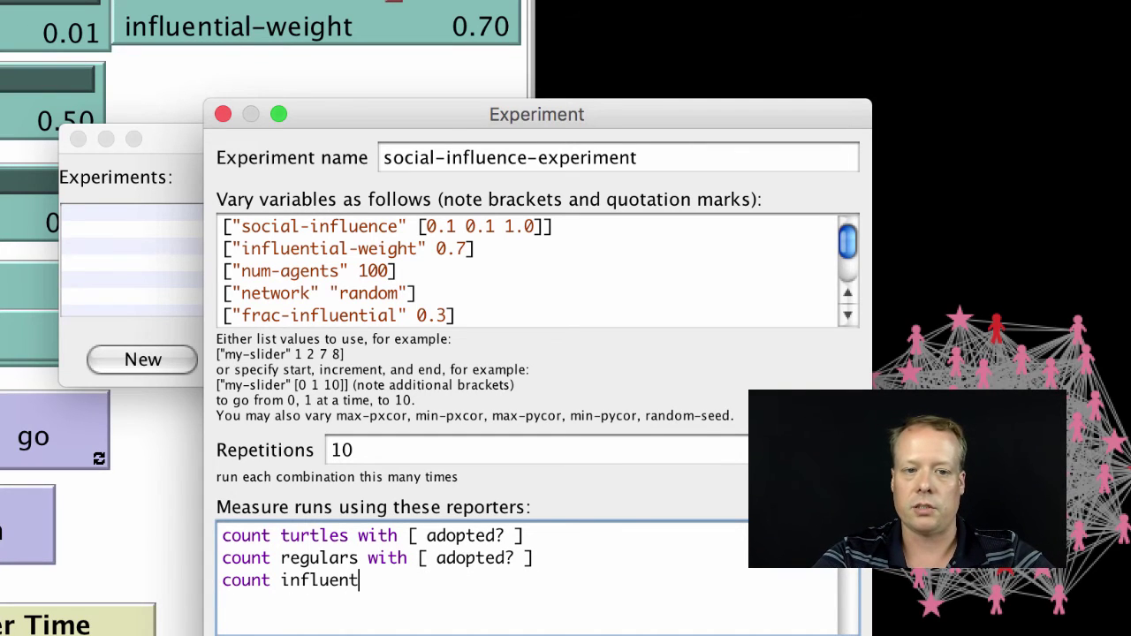
text(ials with [ adopte)
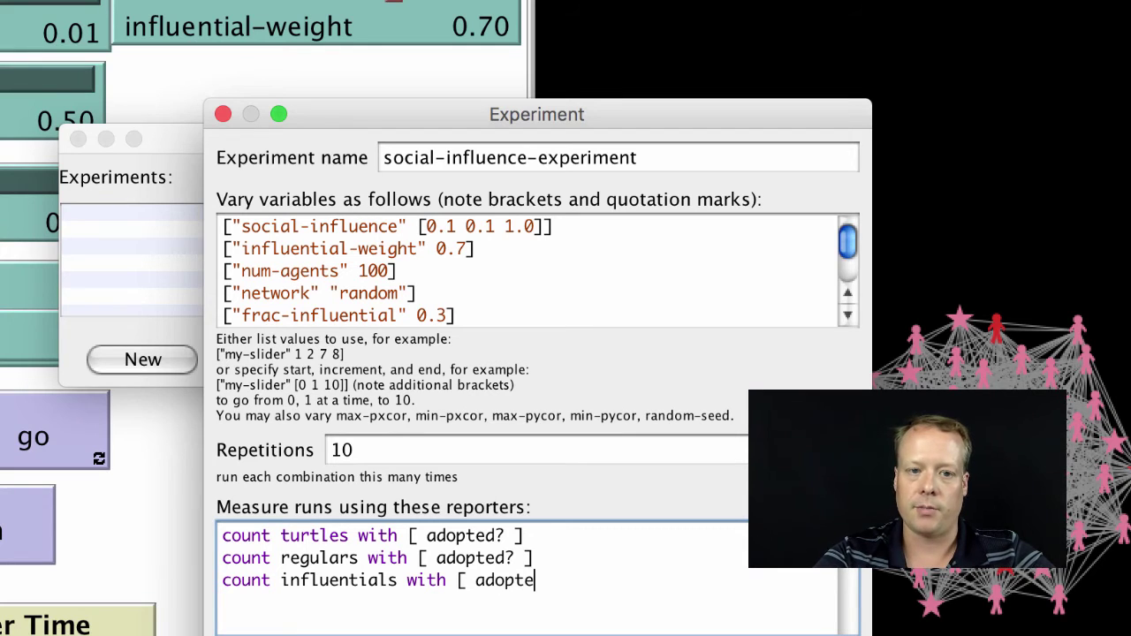
text(d? ])
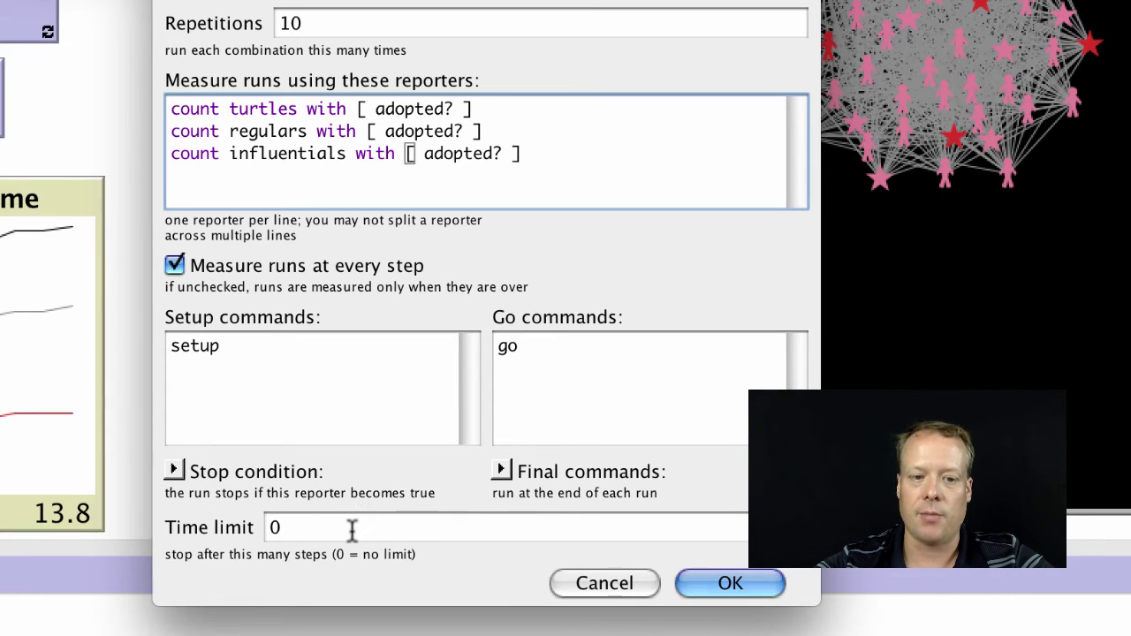
click(307, 528)
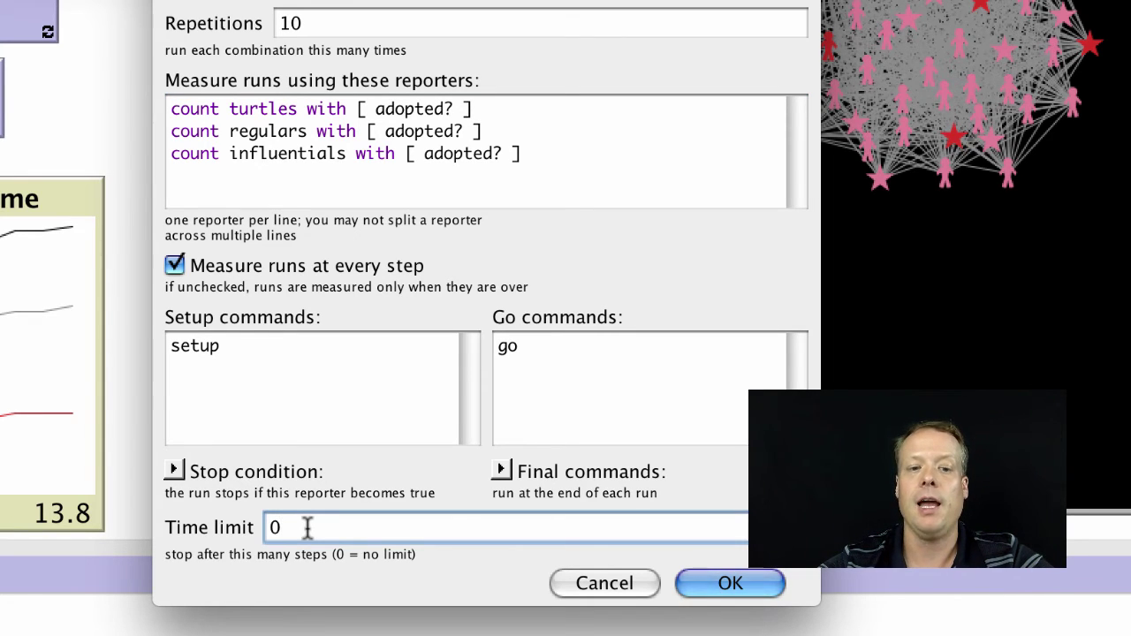
key(Left)
text(100)
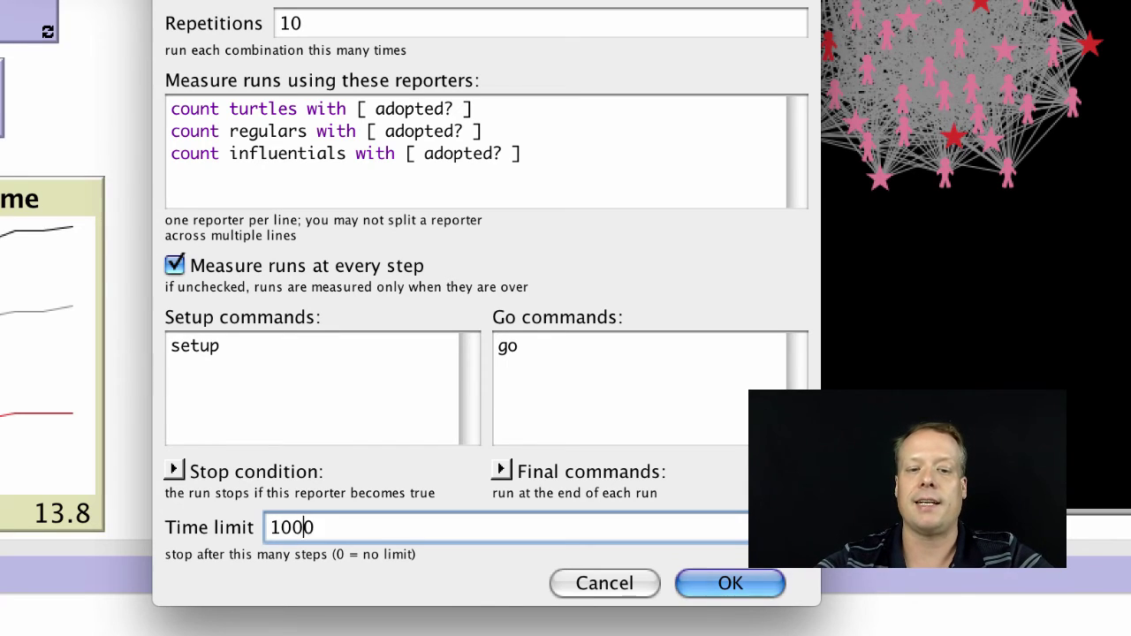
key(BackSpace)
key(BackSpace)
key(BackSpace)
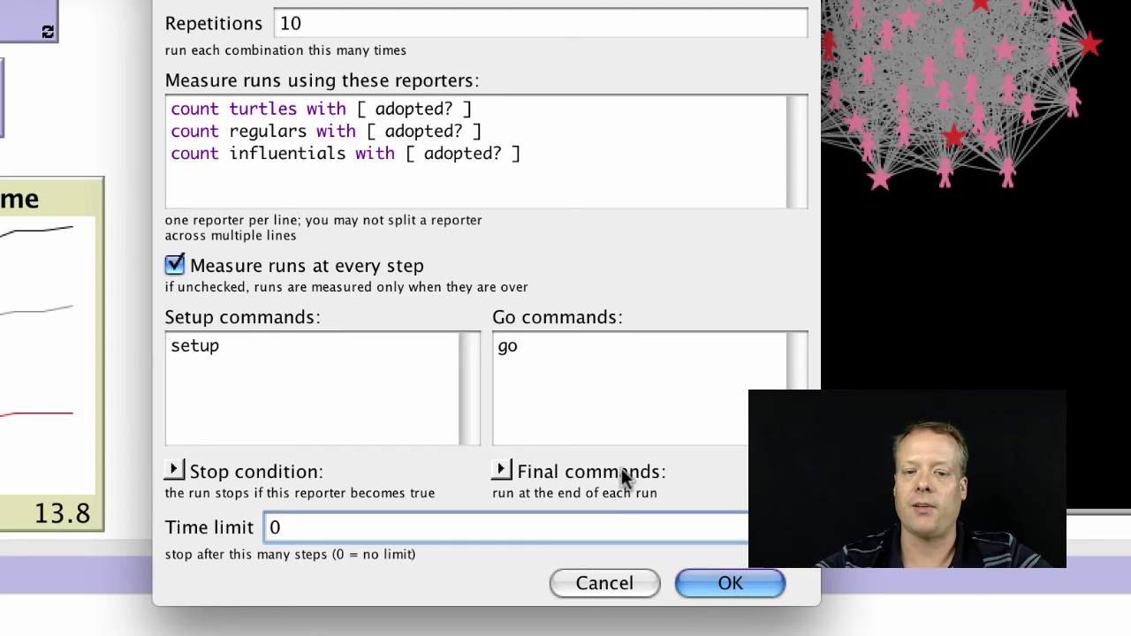
Step: Save and review the experiment, then bring up Run options with Table output enabled
click(752, 591)
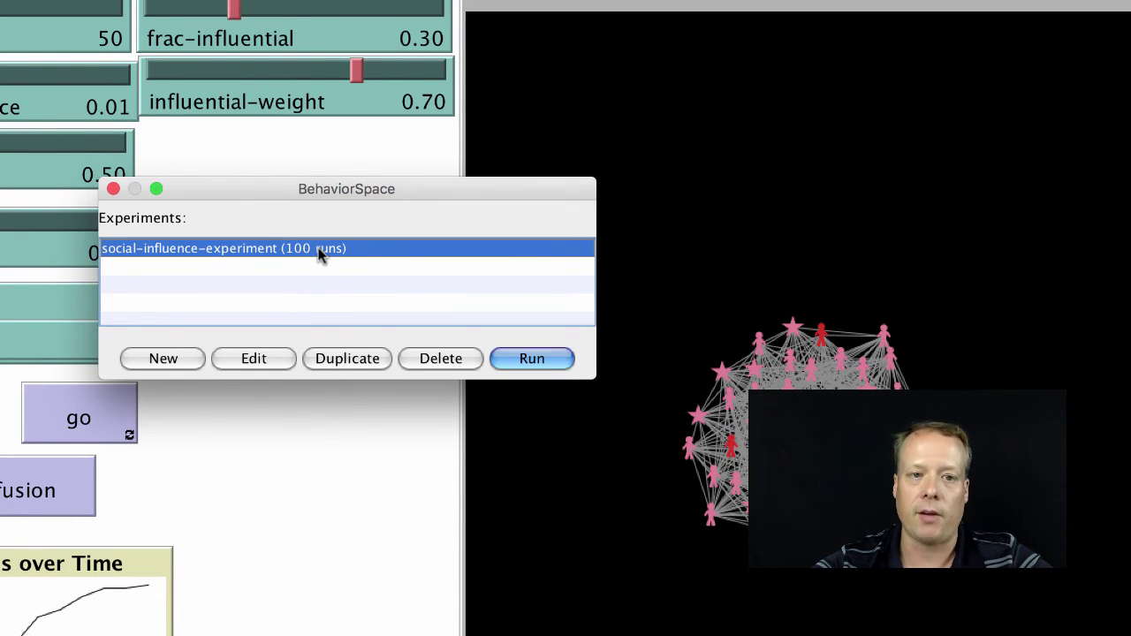
click(254, 359)
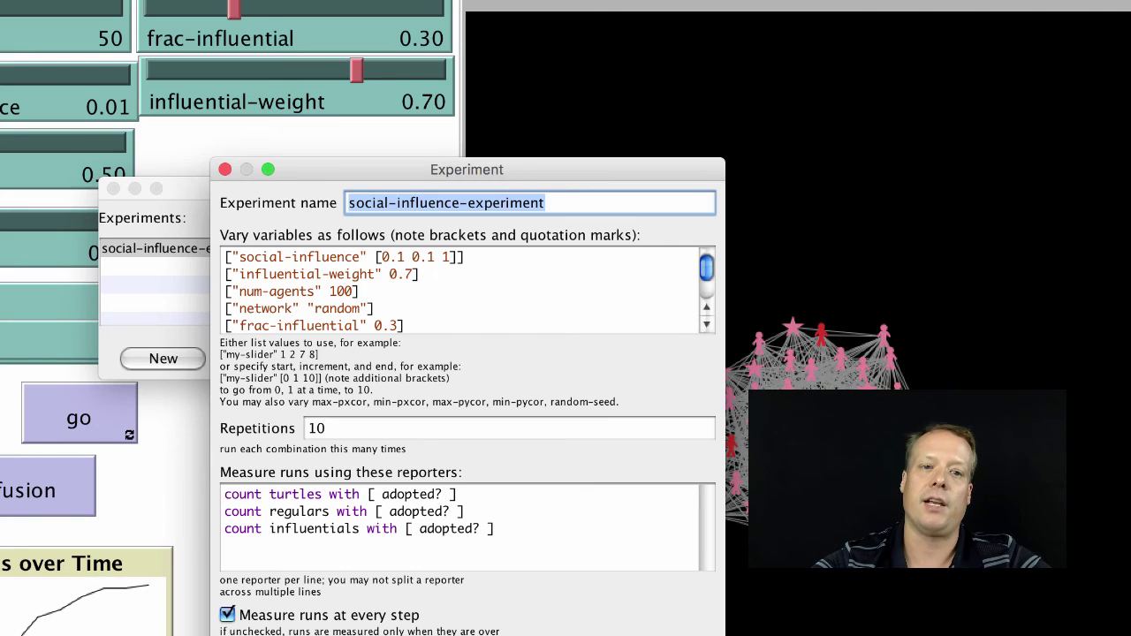
key(Return)
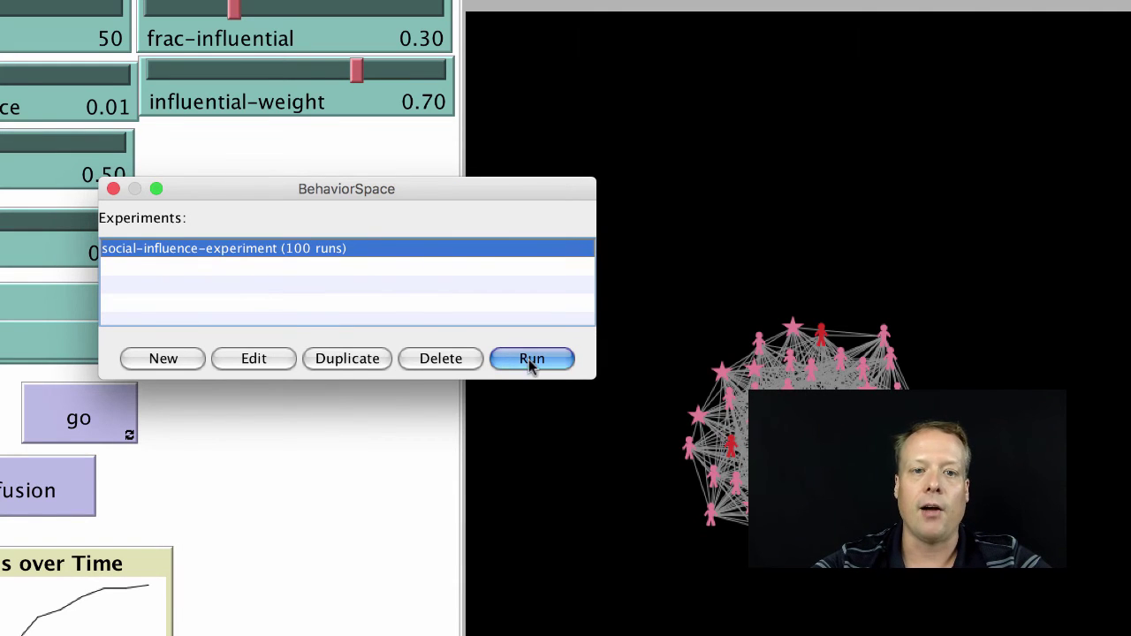
click(534, 359)
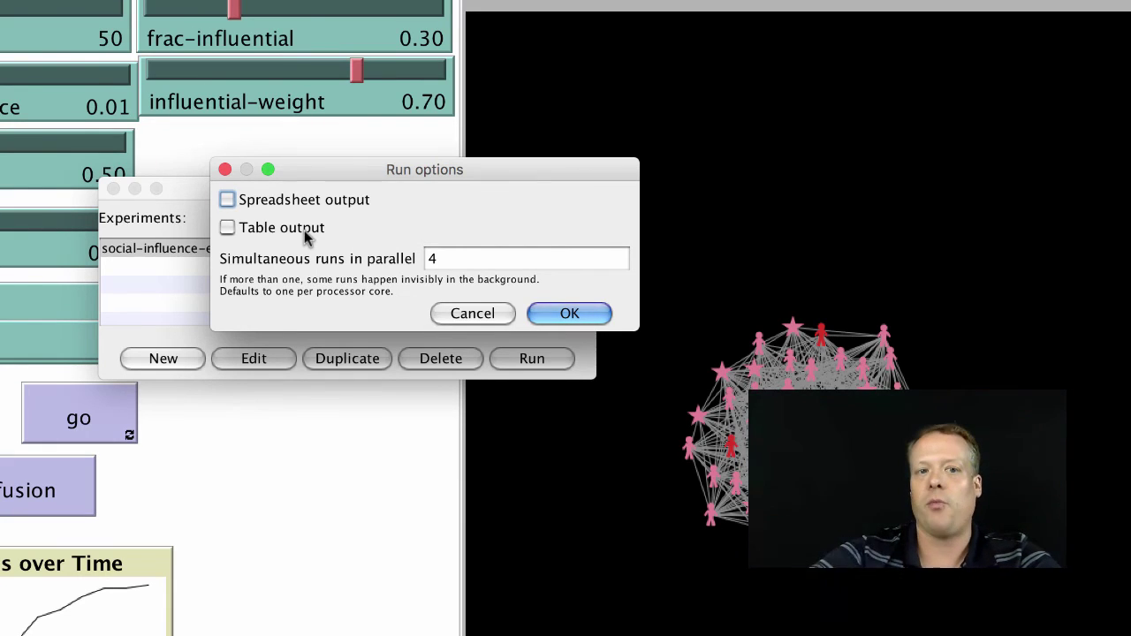
click(304, 230)
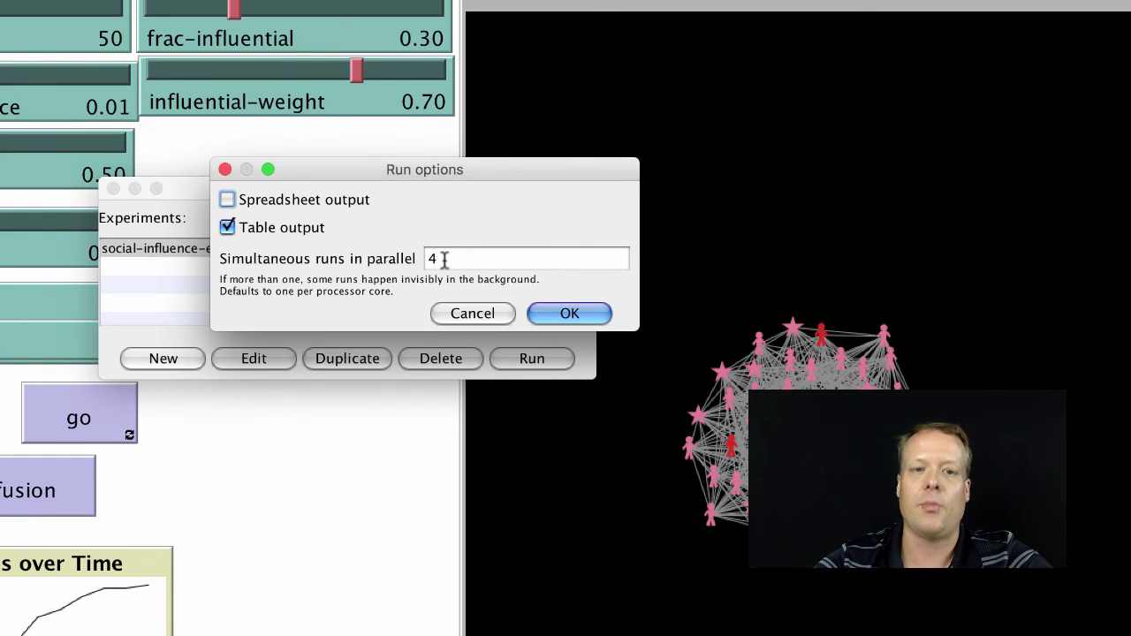
Step: Confirm the run options and save the table output file to the Desktop
click(594, 315)
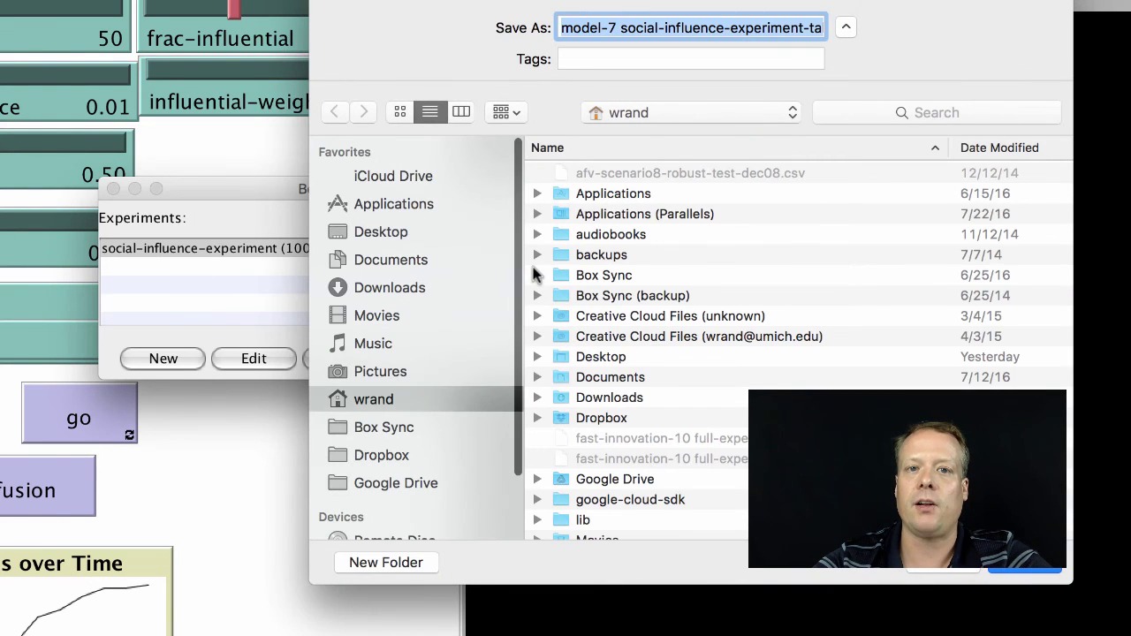
click(393, 230)
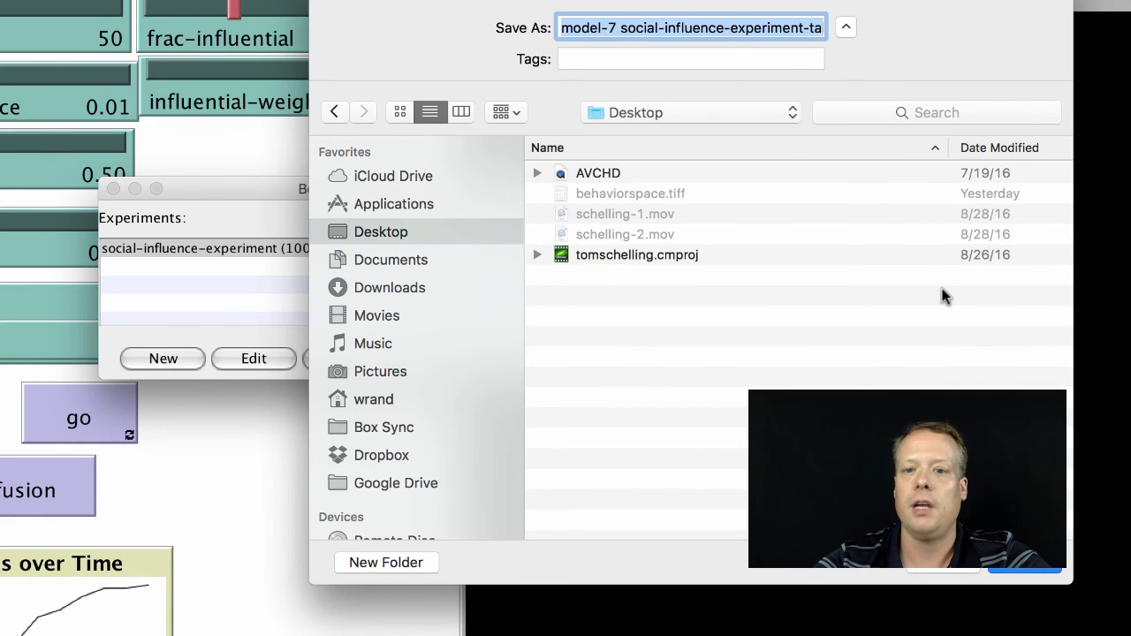
key(Return)
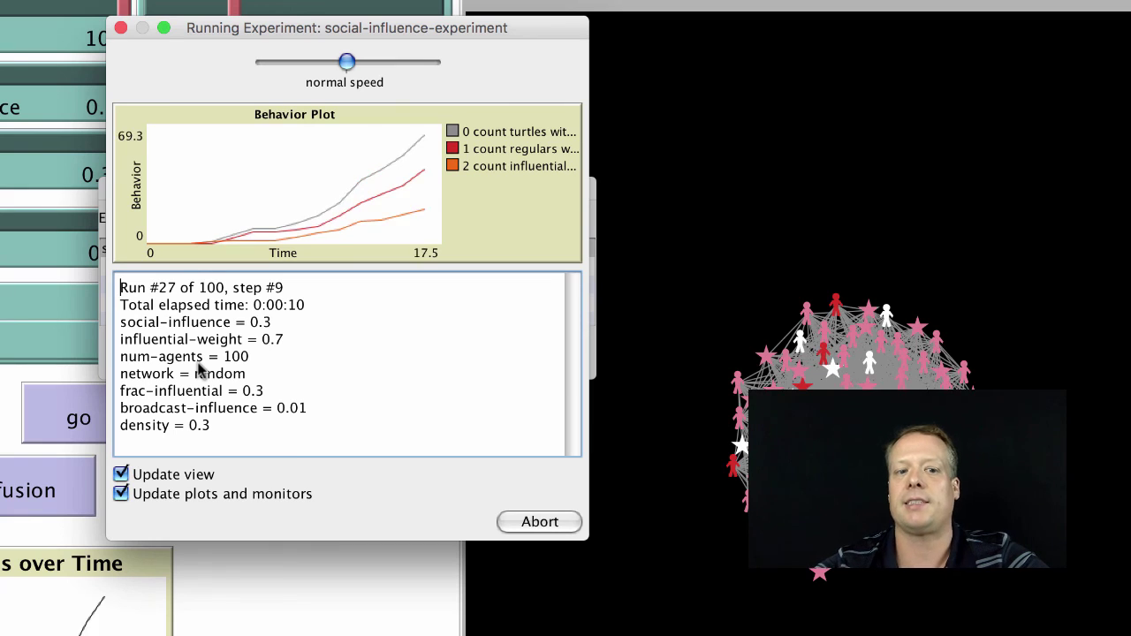
Step: Turn off Update view and Update plots and monitors while the runs continue
click(121, 474)
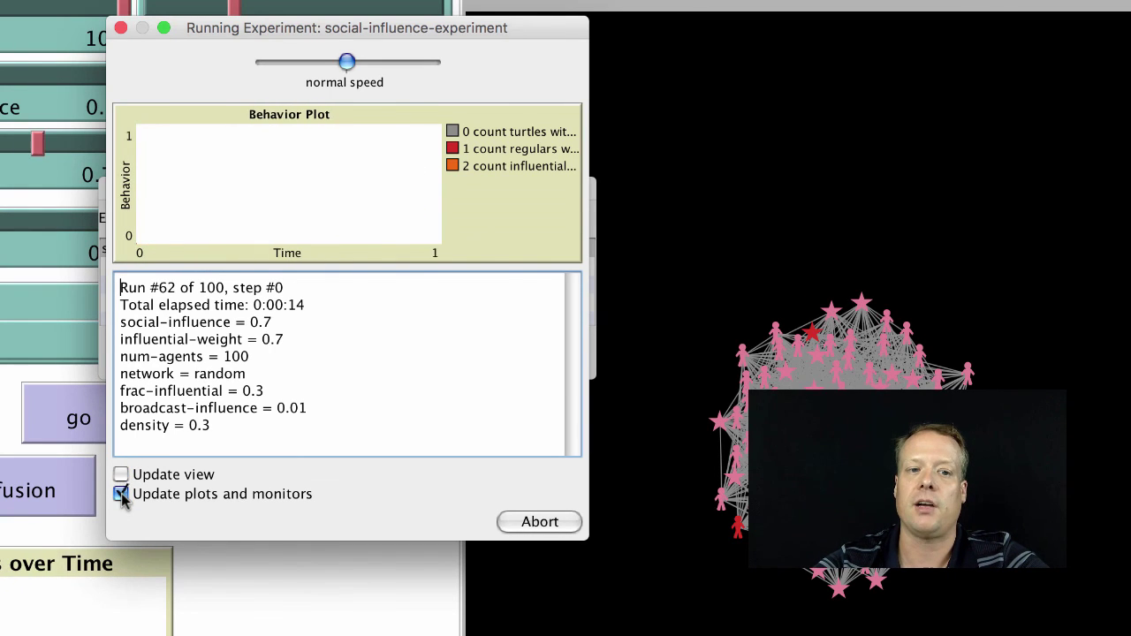
click(121, 494)
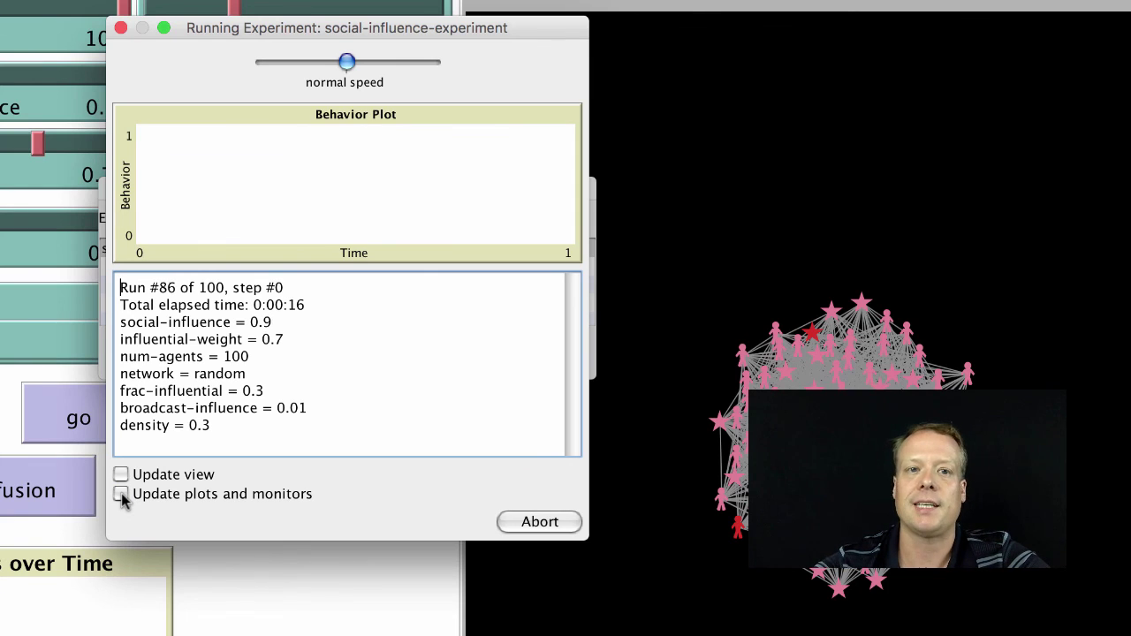